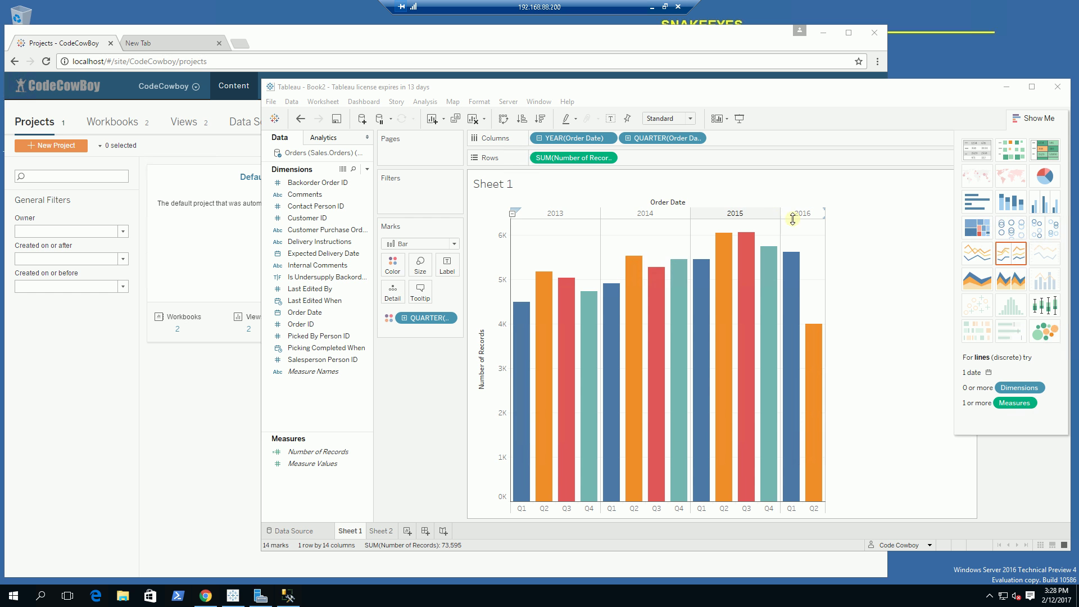
- Switch to SQL Server Management Studio, where the Sales.Orders query and drafted date UPDATE are waiting
click(288, 597)
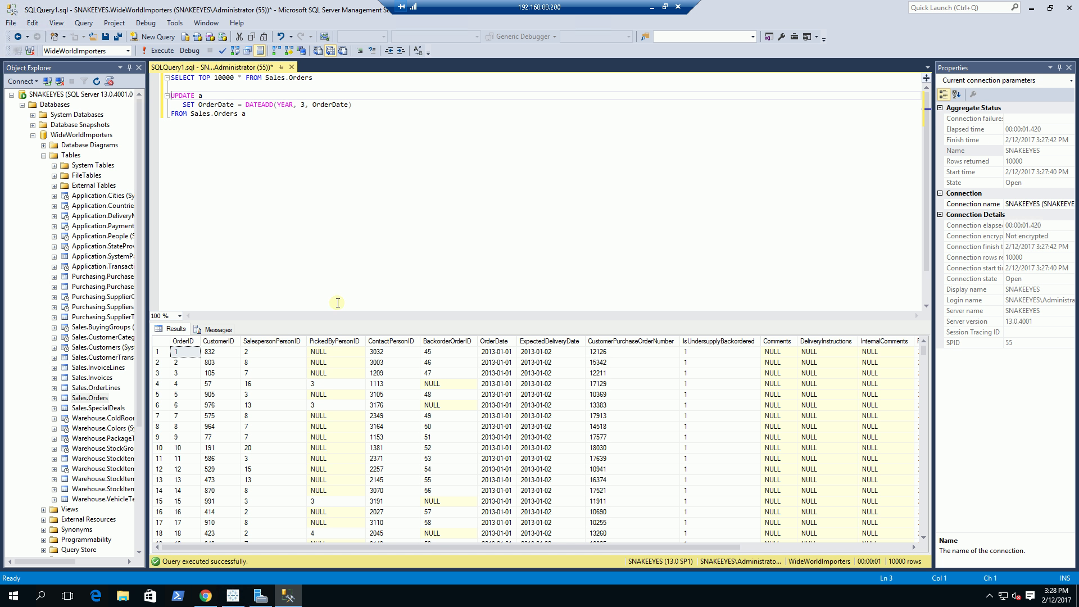
- Check that the Sales.Orders OrderDate values still start in 2013, back in the query editor
click(495, 341)
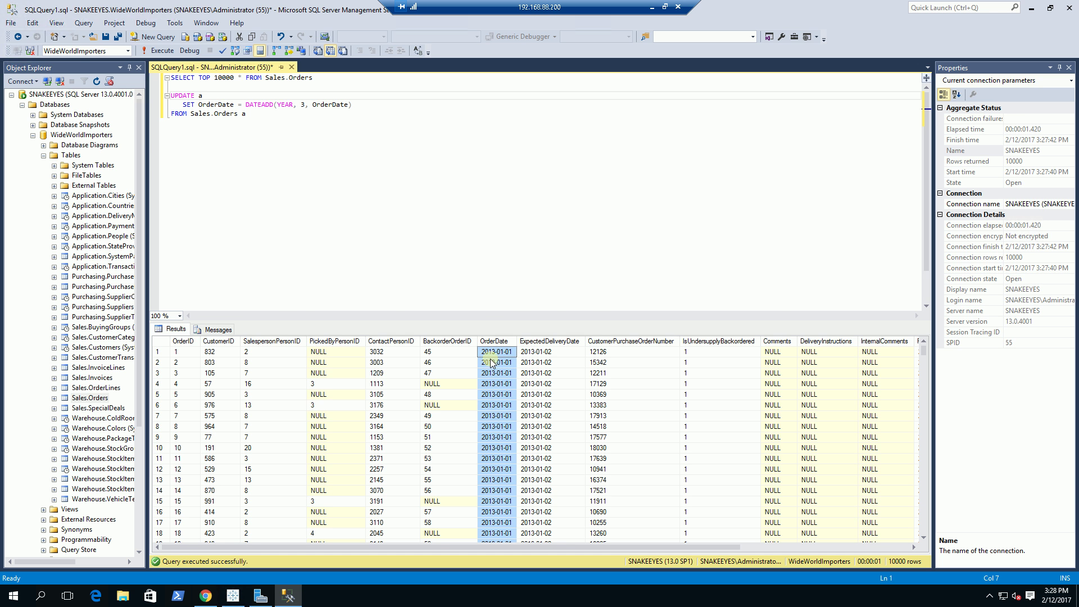
click(469, 255)
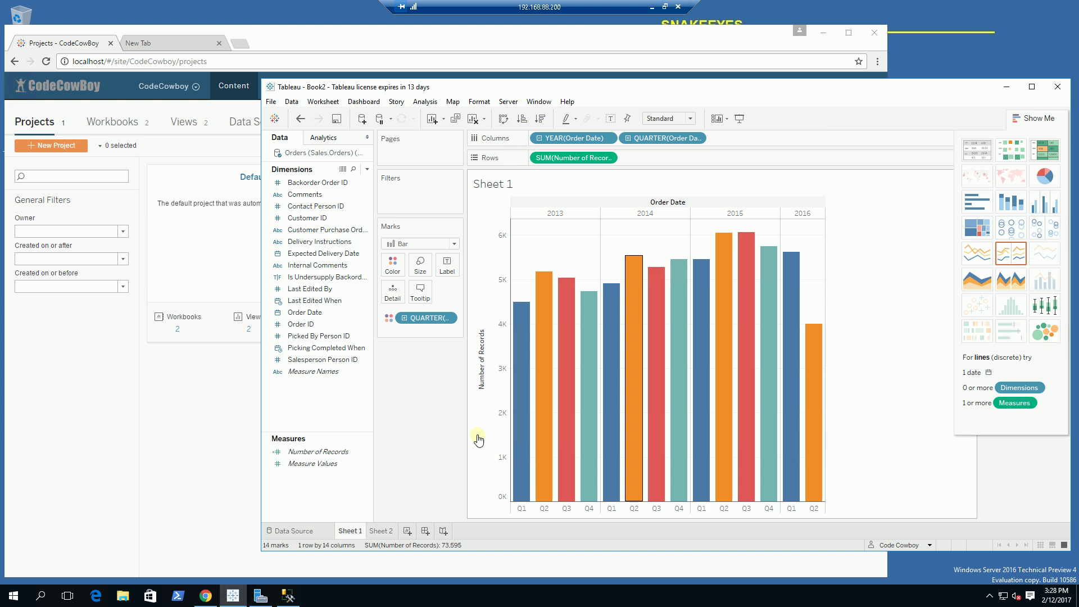
- Confirm the Orders data source is a live connection, back on Sheet 1, and bring up the Server menu
click(292, 531)
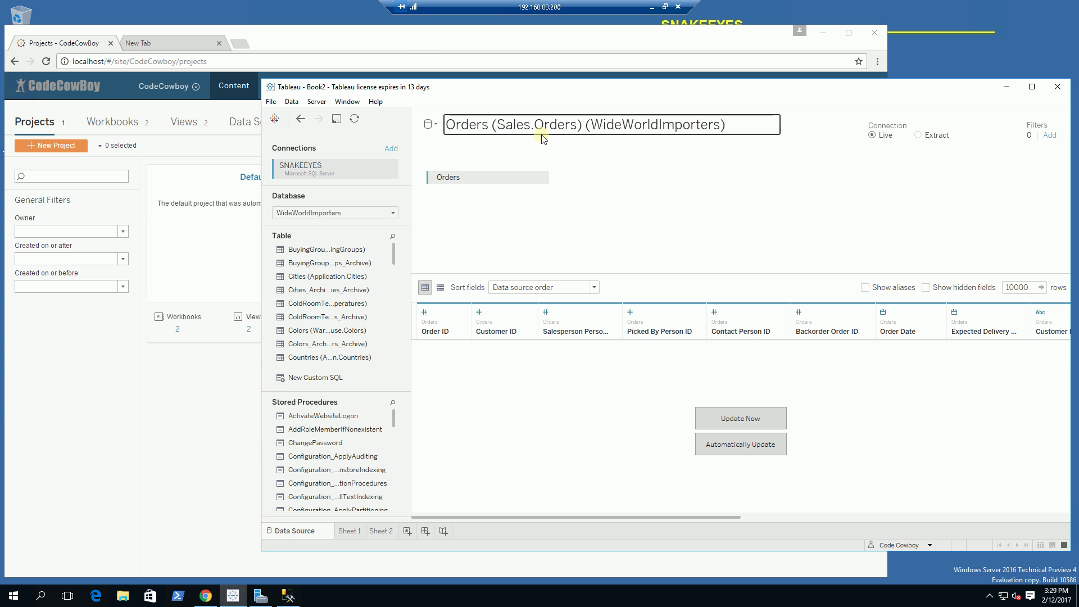
click(348, 532)
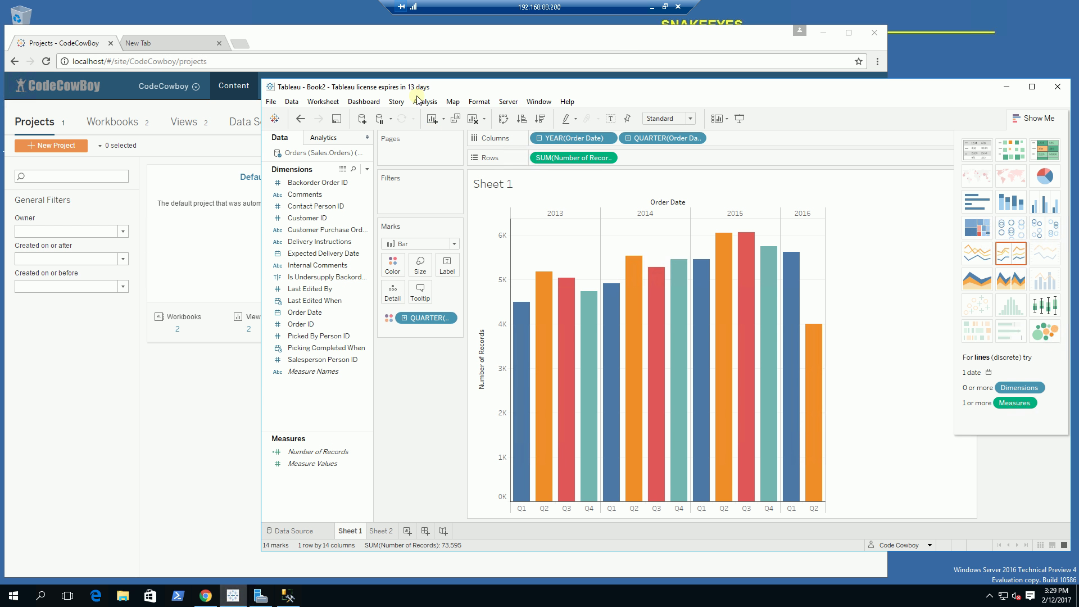
click(509, 102)
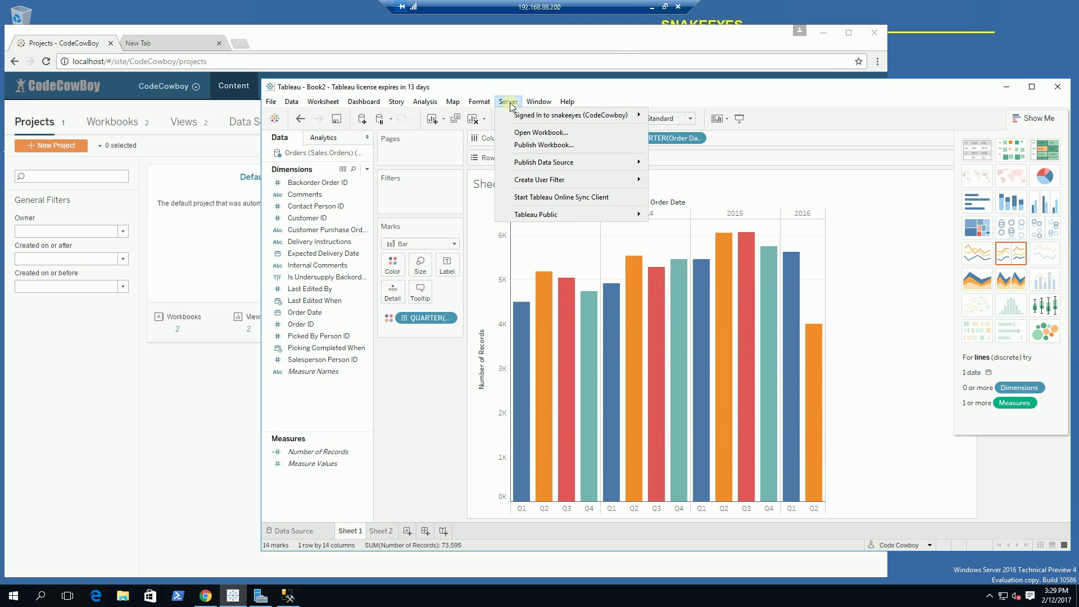
- Start publishing the workbook and rename it from Book2 to LiveDataSource
click(528, 146)
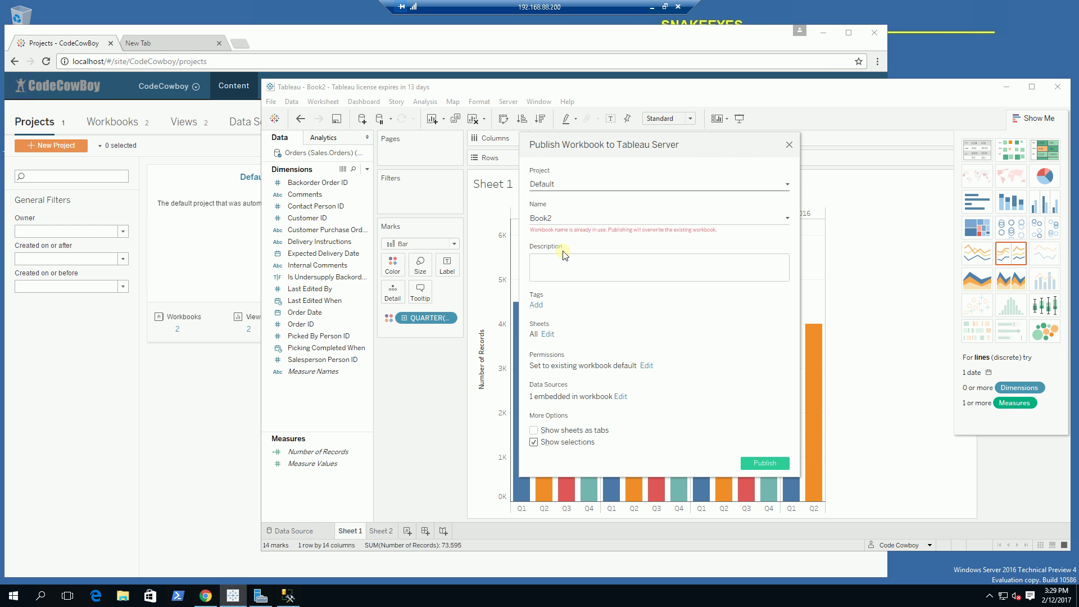
drag(565, 218, 499, 218)
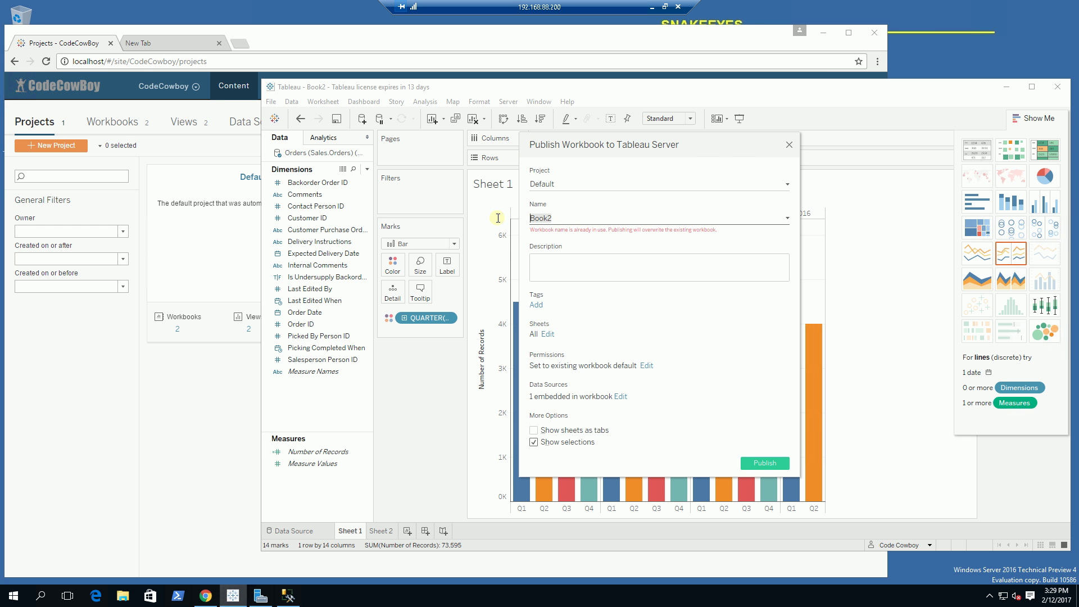
text(LiveDataSource)
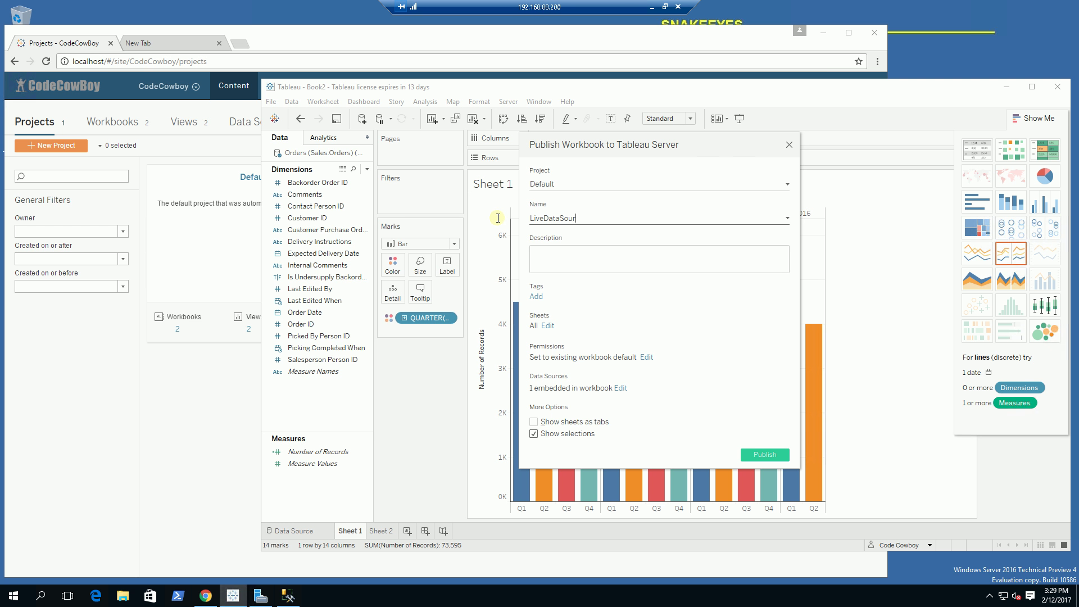
- Set the data source authentication to Embedded password and publish the workbook
click(619, 389)
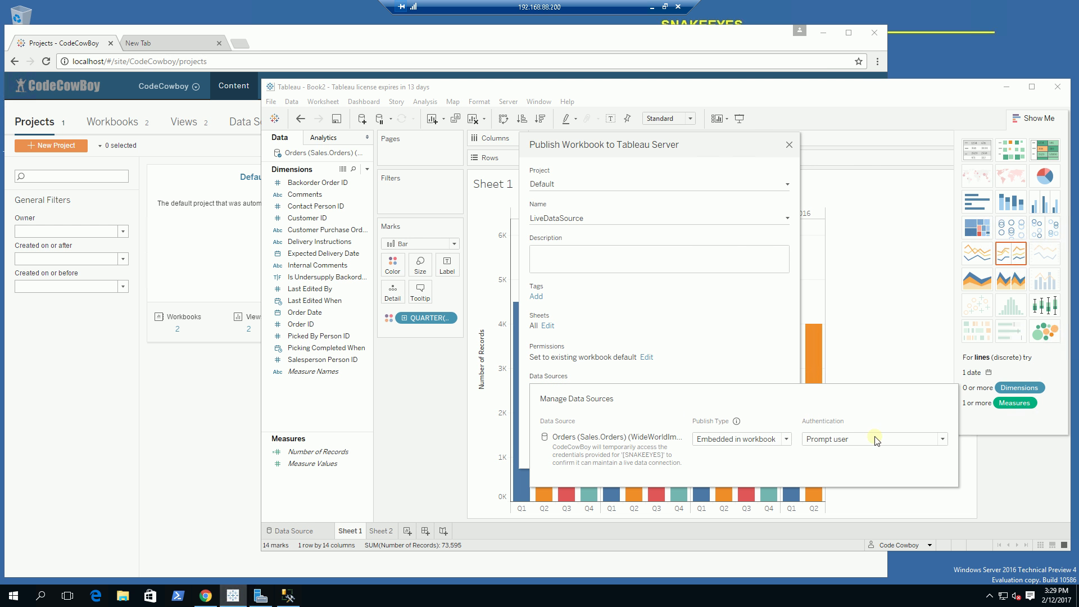
click(942, 440)
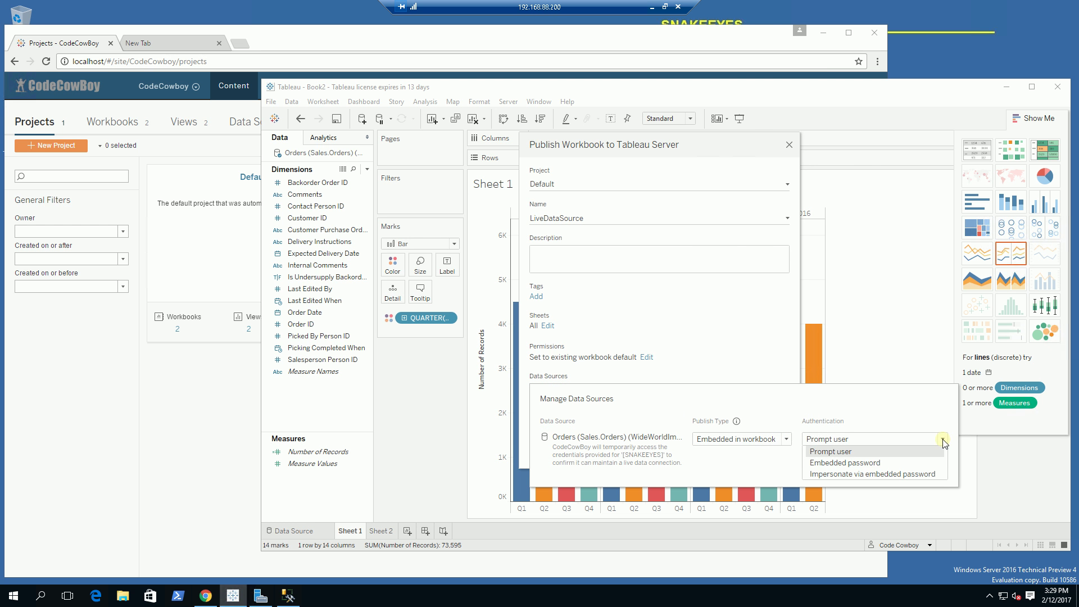
click(891, 468)
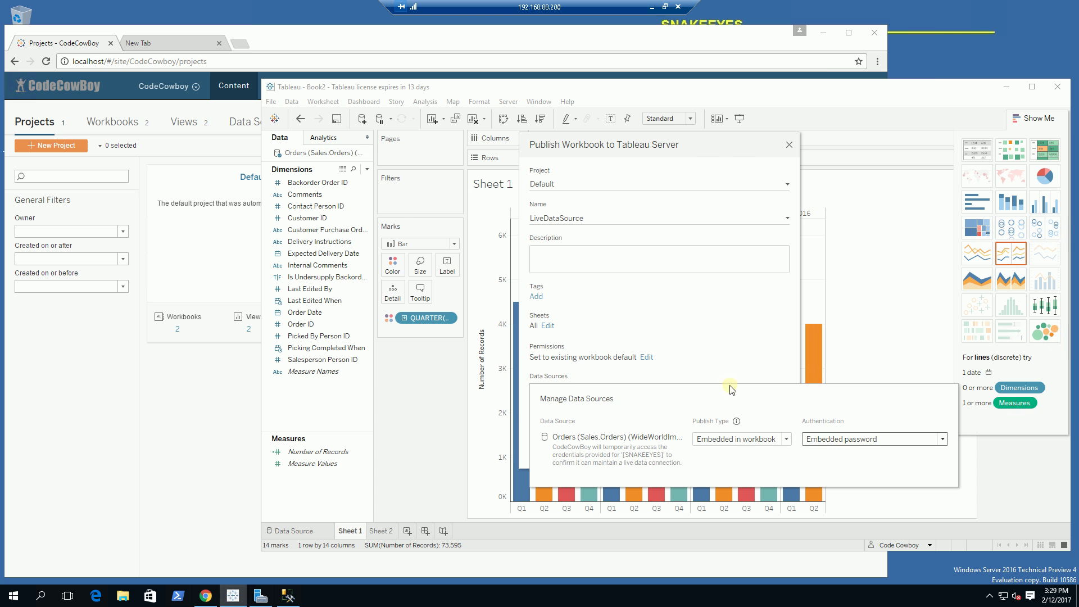
click(650, 326)
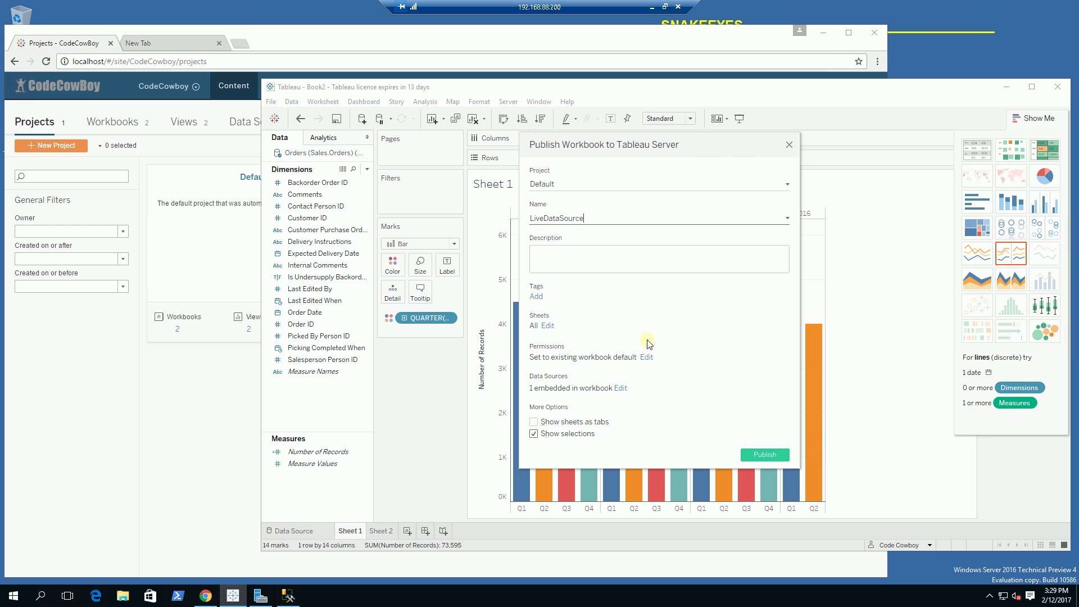
click(762, 456)
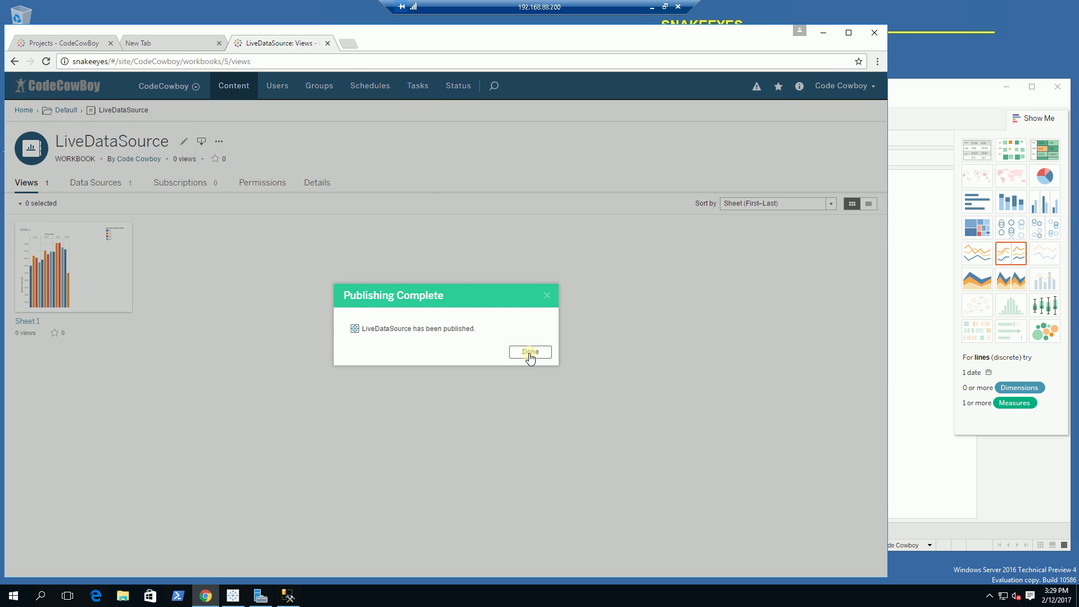
- View the published Sheet 1 on Tableau Server showing 2013–2016 quarterly counts, then return to SSMS
click(530, 354)
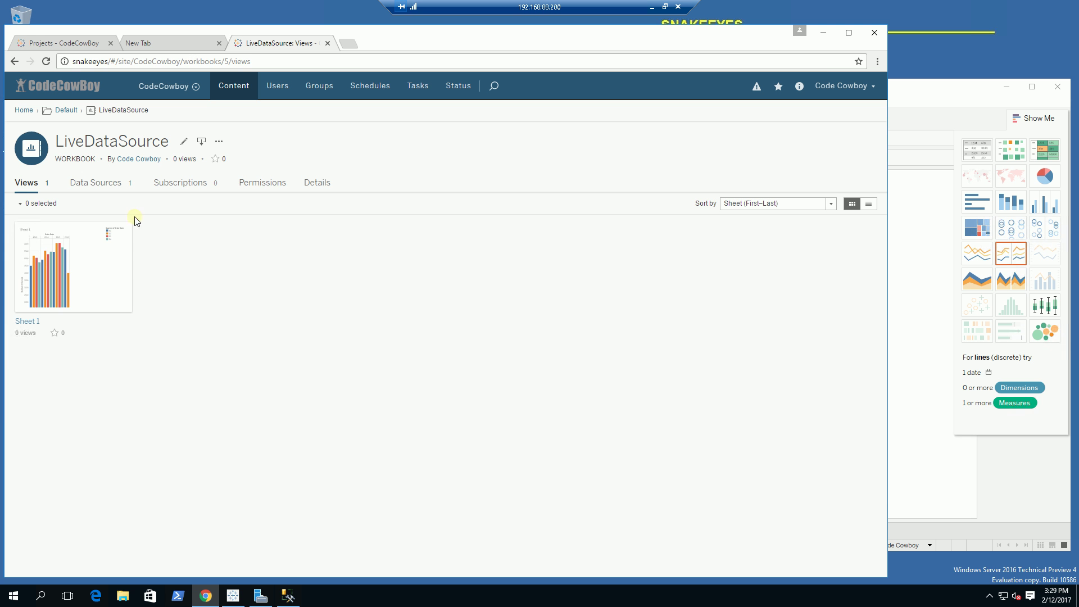
mouse_move(73, 237)
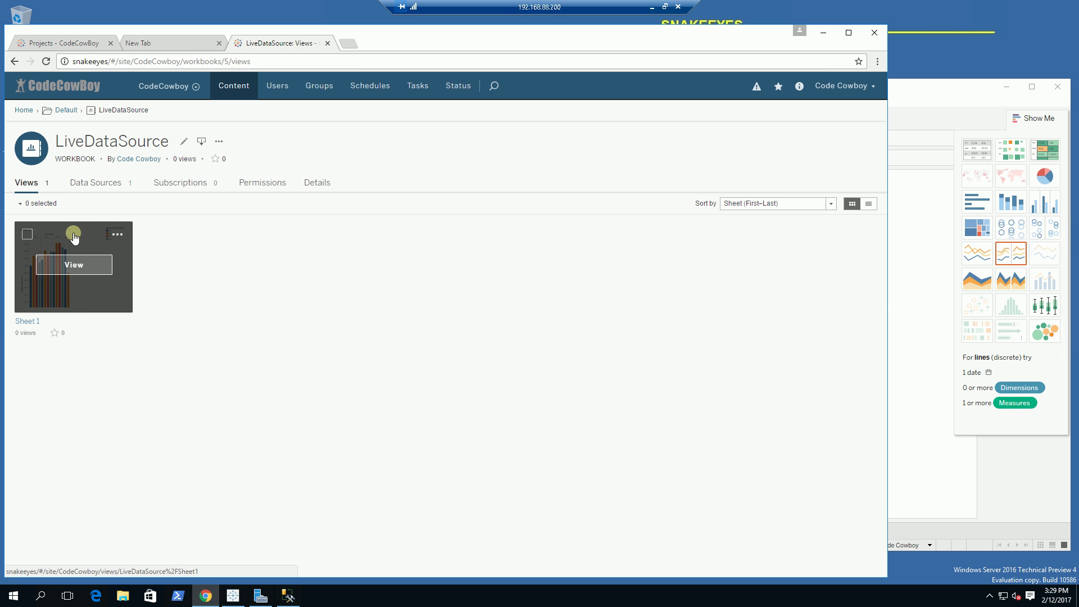
click(56, 272)
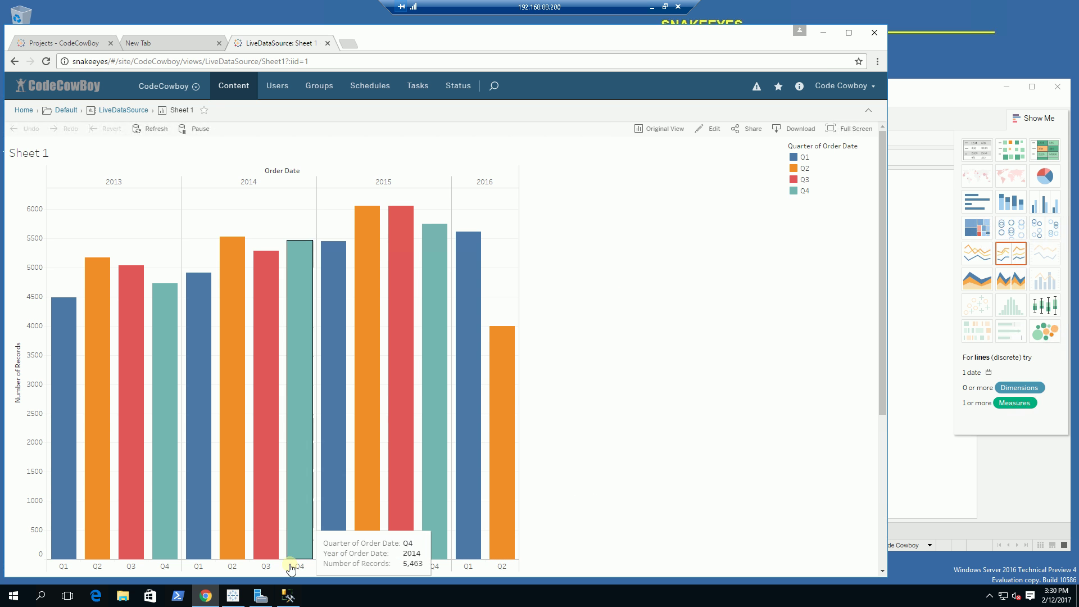
click(288, 596)
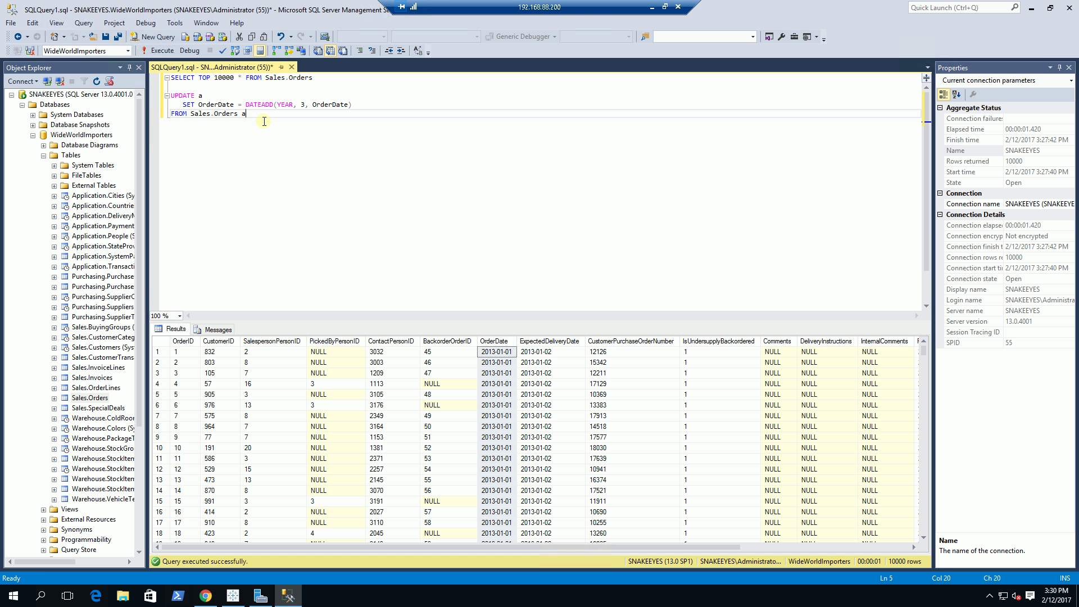
- Run the UPDATE that adds 3 years to every Sales.Orders OrderDate
click(494, 341)
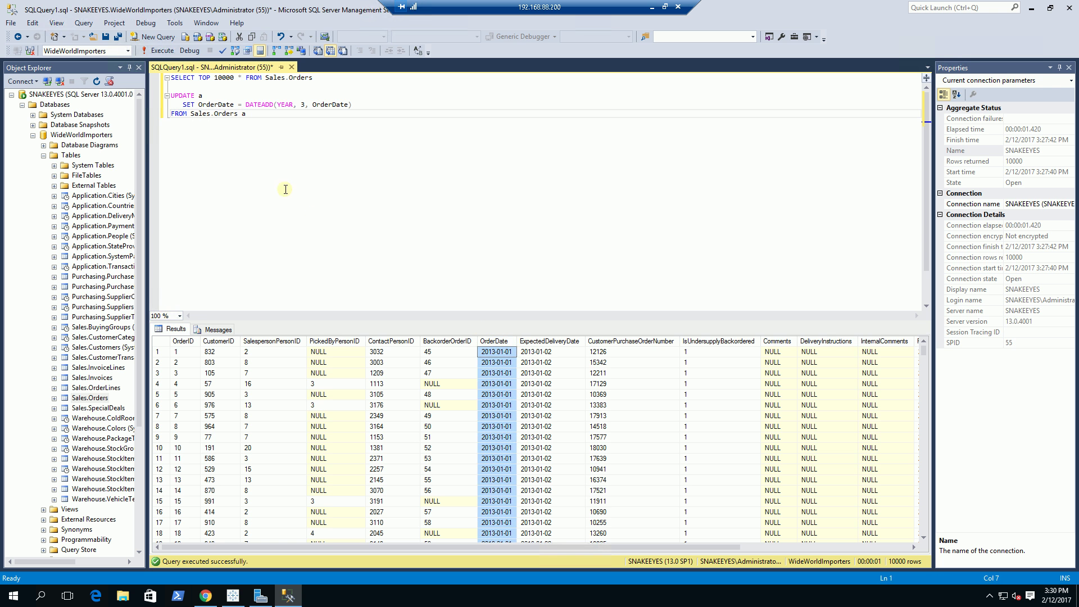
click(260, 122)
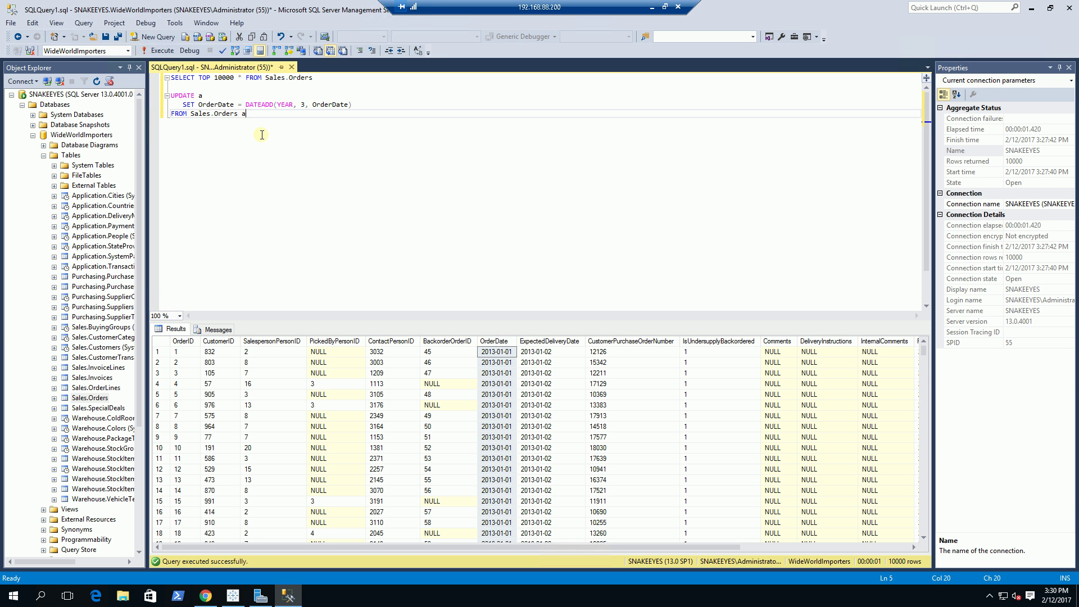
drag(253, 118, 163, 91)
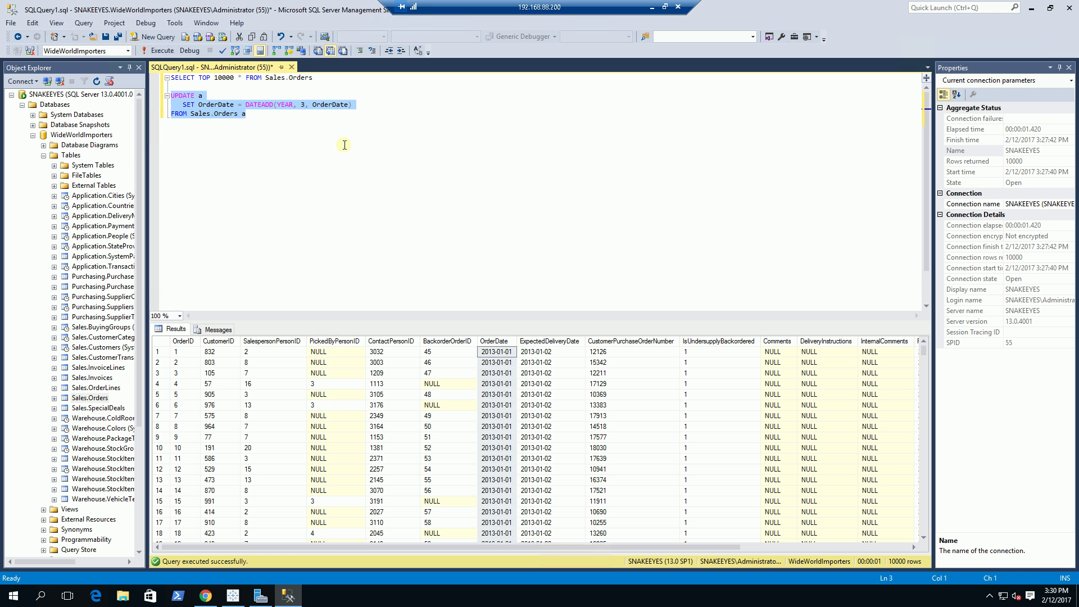
key(F5)
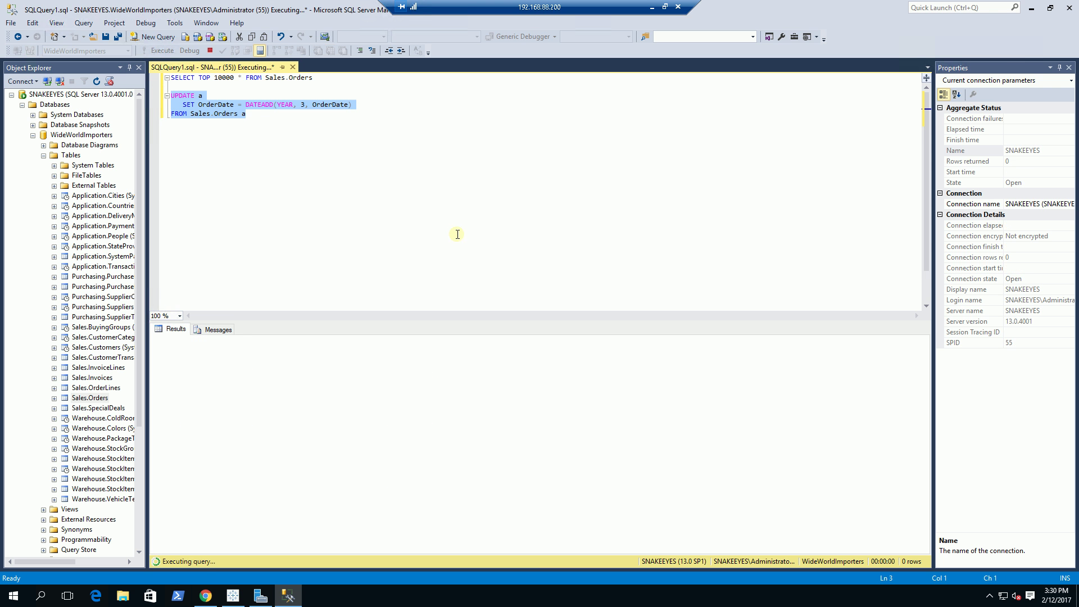
- Rerun the SELECT TOP 10000 query to verify dates now start 2016-01-01, then minimize SSMS
click(257, 104)
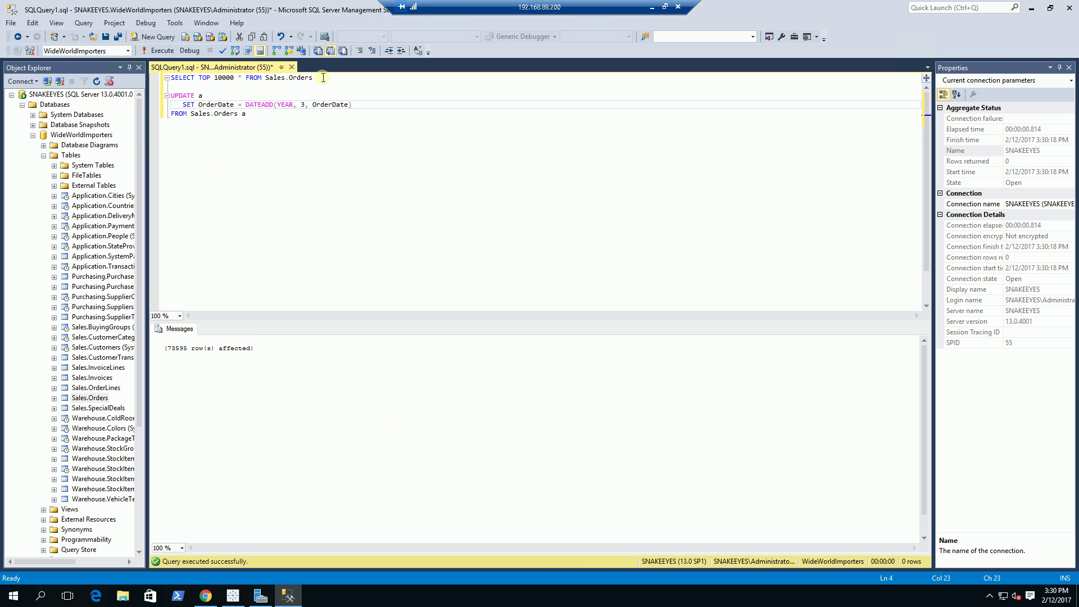
drag(323, 77, 168, 78)
key(F5)
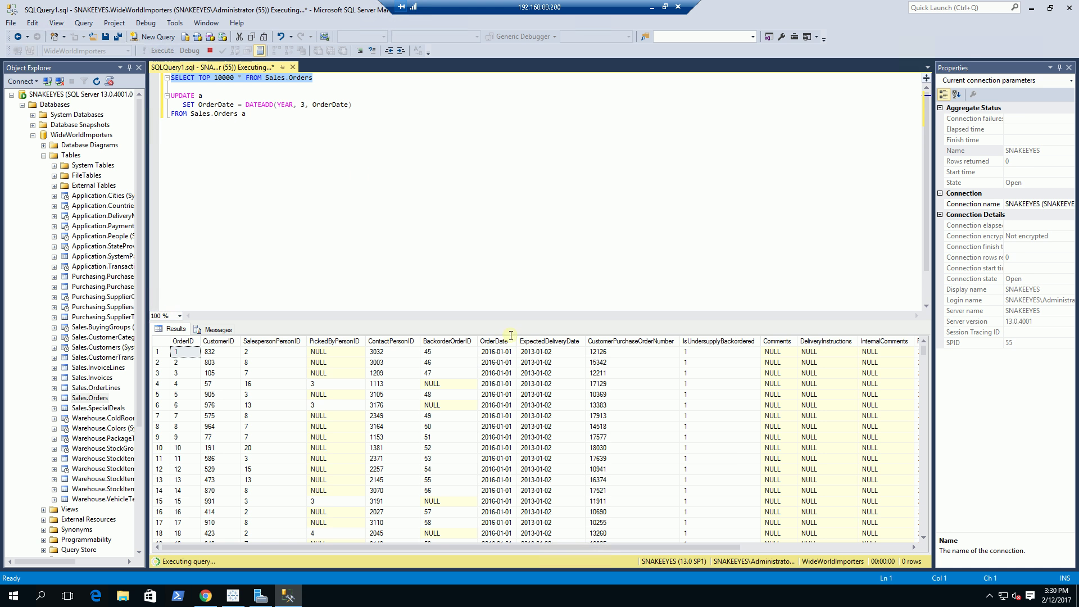
click(495, 341)
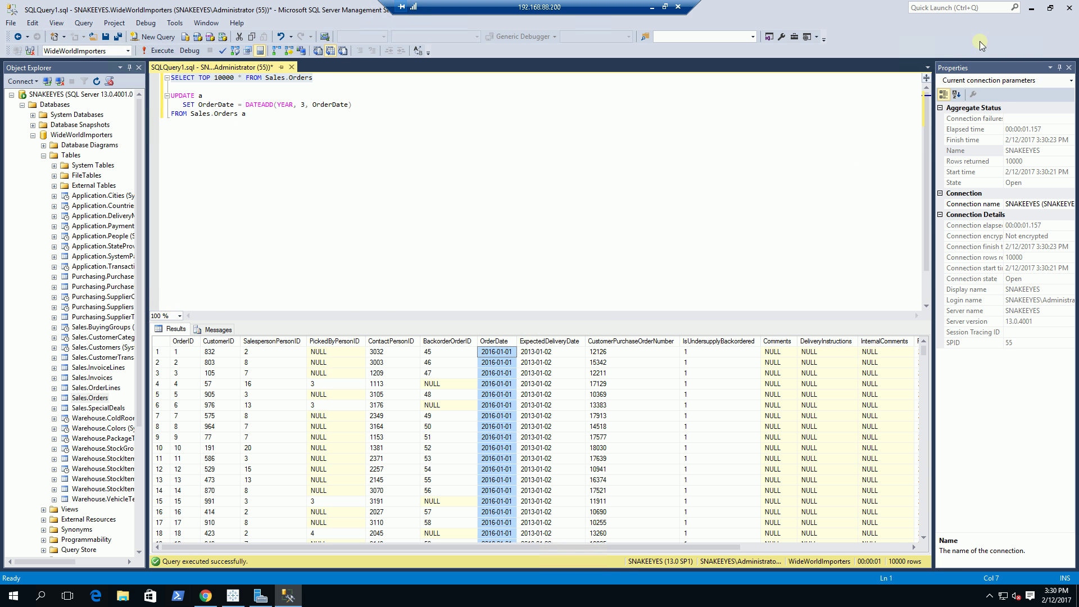
click(1032, 8)
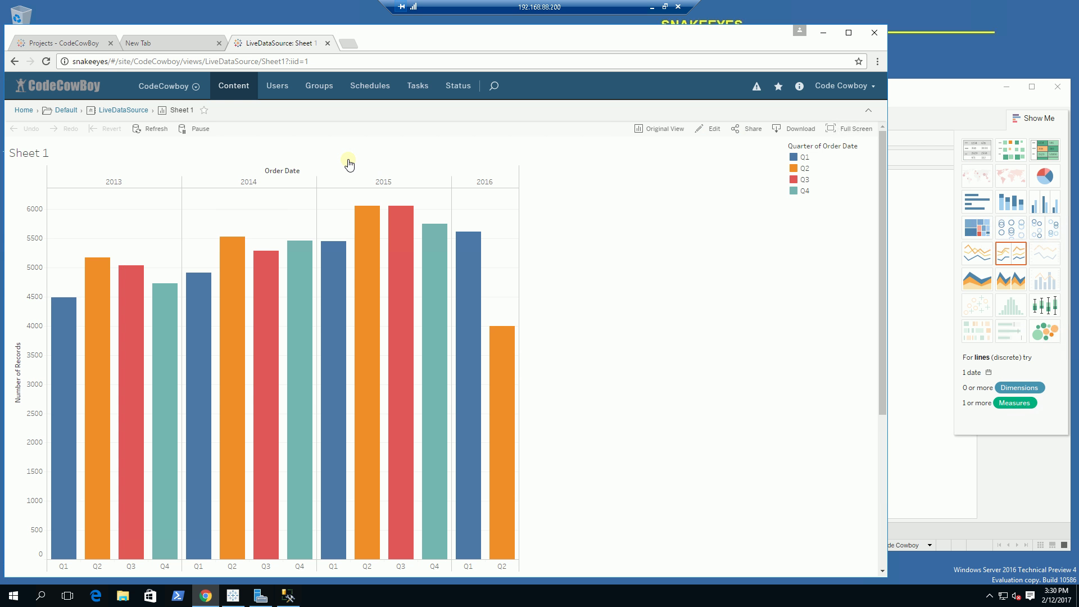
- Refresh the server's LiveDataSource view to show 2016–2019, then return to Tableau Desktop's Book2
click(150, 128)
click(932, 475)
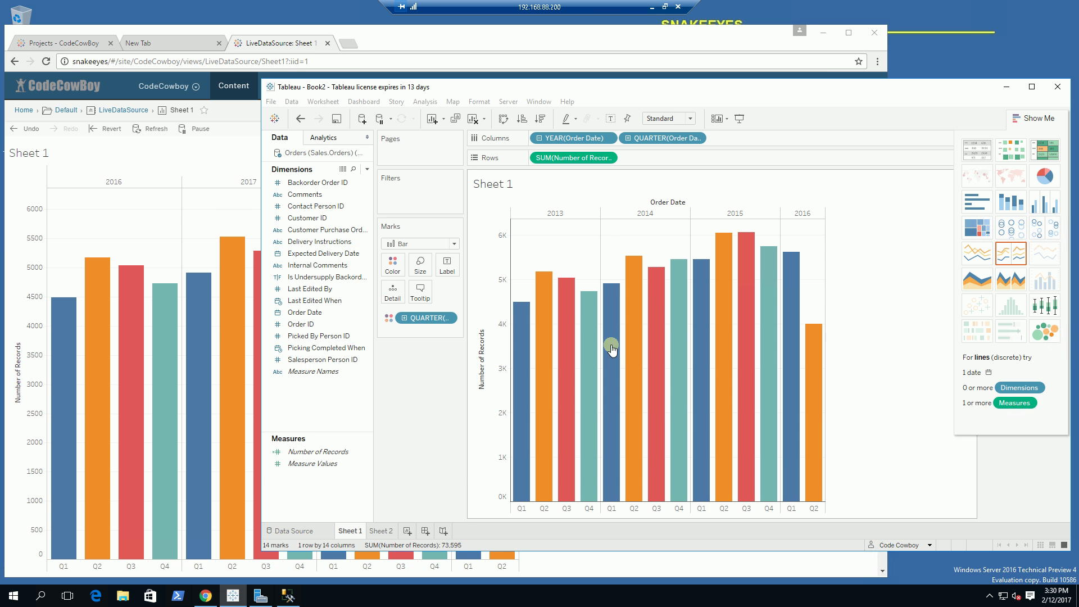
- Change the Orders connection from Live to an Extract of all rows, then head back to Sheet 1
click(295, 531)
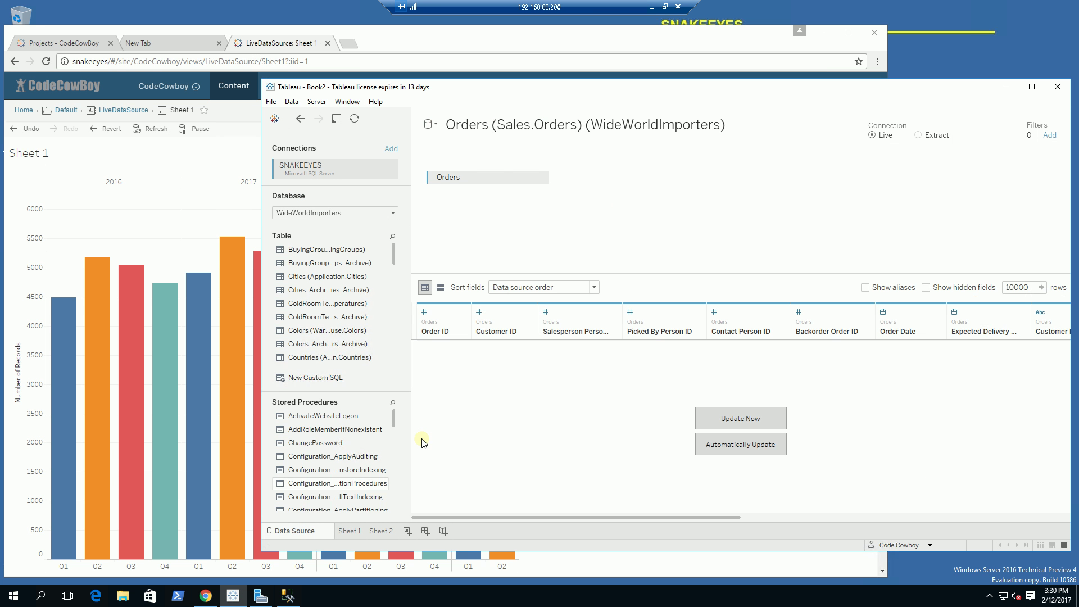
click(918, 136)
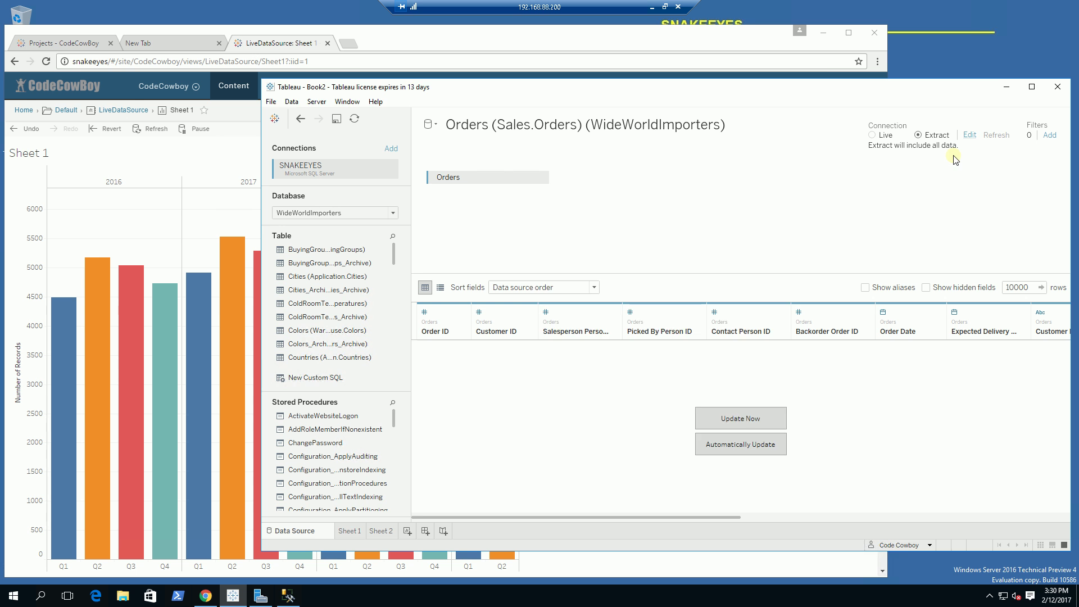
click(970, 136)
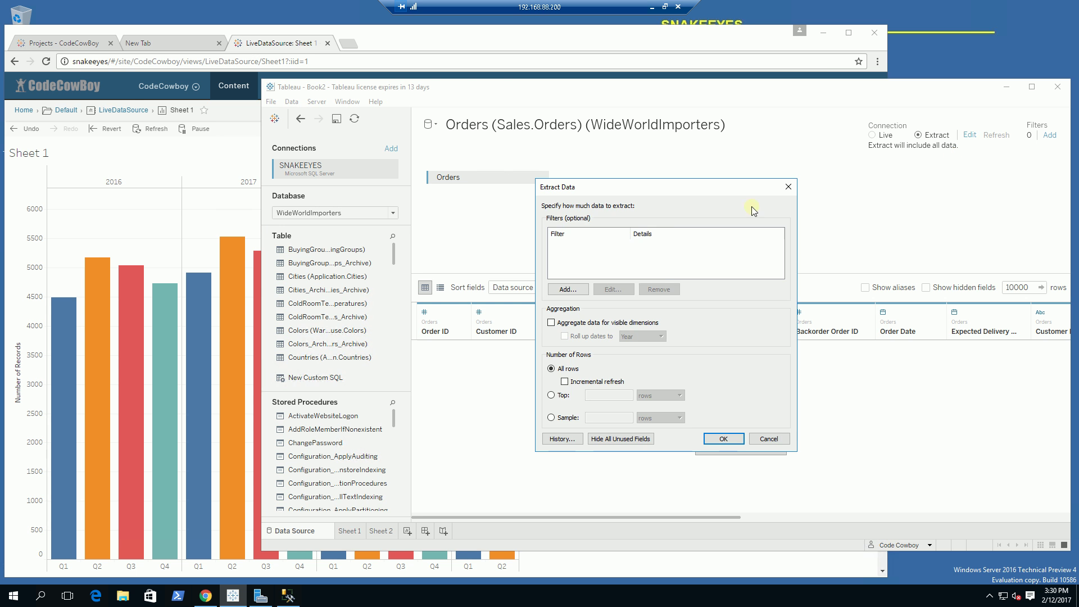
click(724, 439)
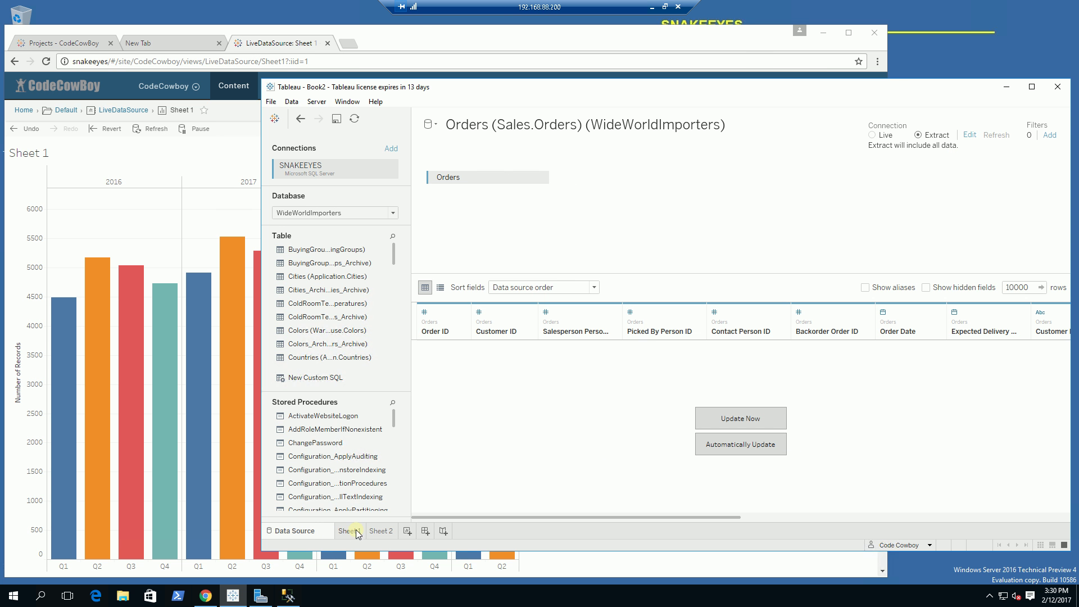
click(349, 531)
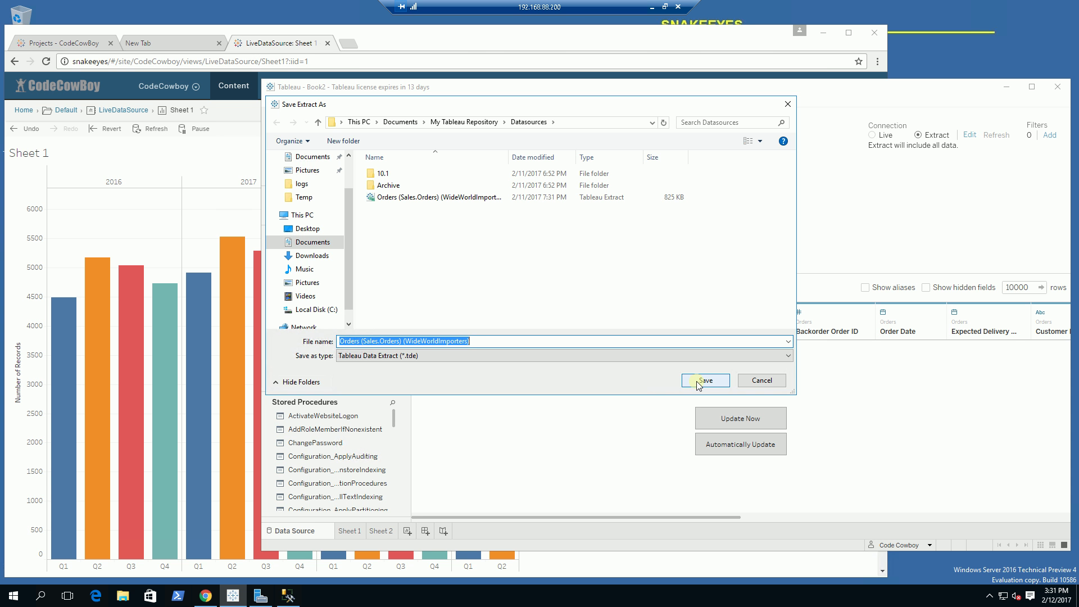
- Save the extract, replacing the existing file, and view Sheet 1 now charting 2016–2019
click(697, 382)
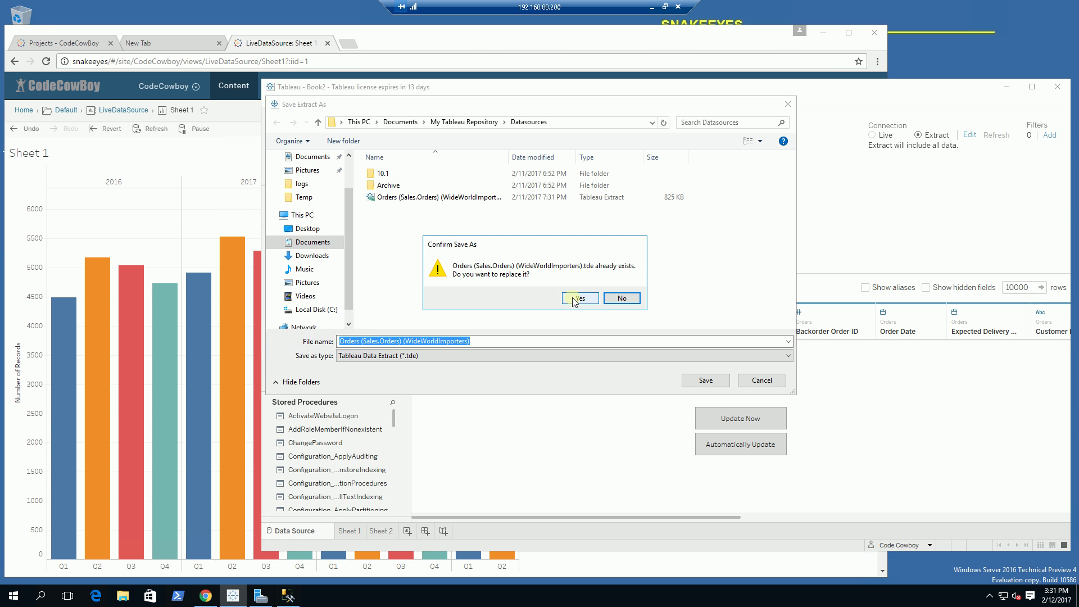
click(579, 298)
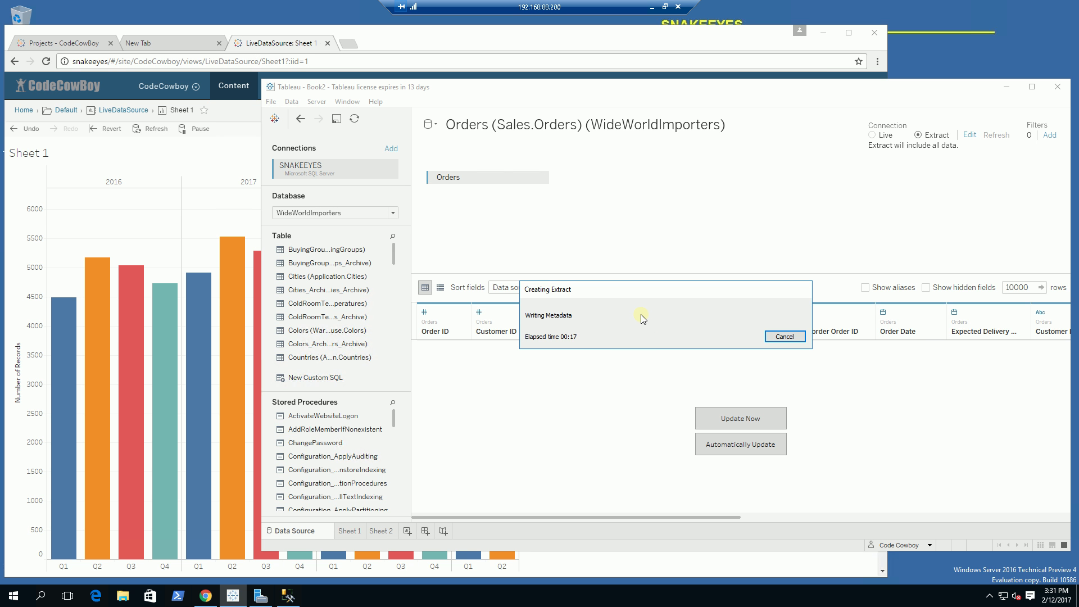
click(353, 531)
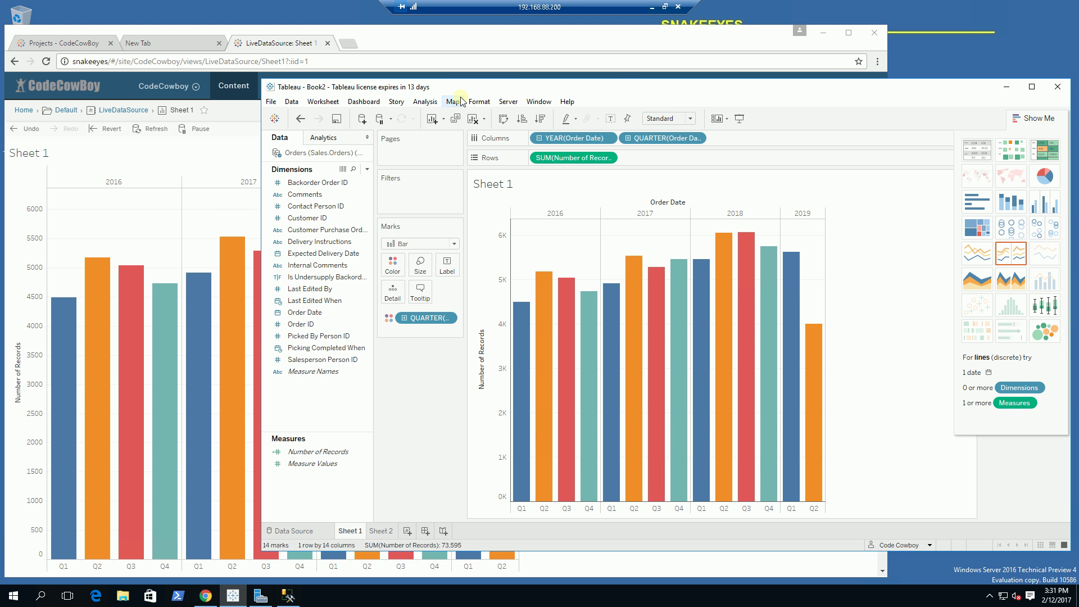
- Start publishing the workbook and rename it from LiveDataSource to ExtractDataSource
click(508, 102)
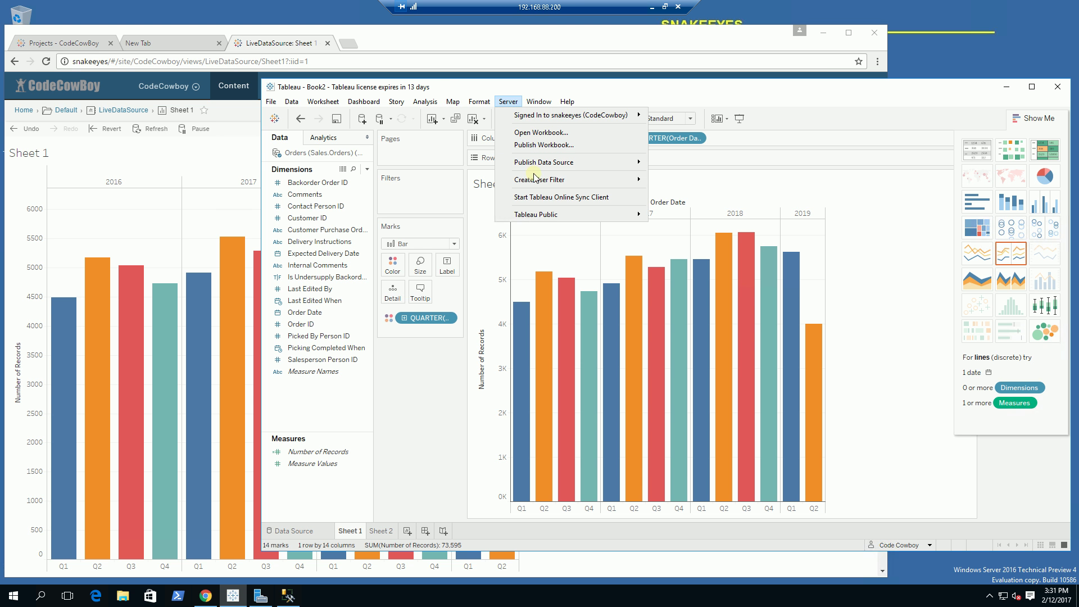
mouse_move(531, 180)
click(534, 147)
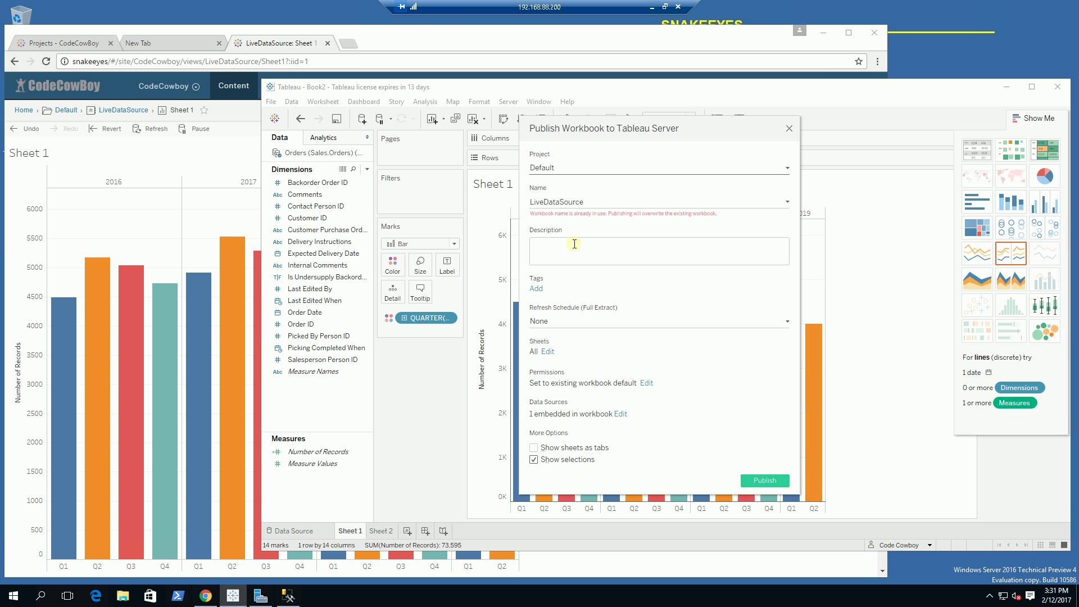
click(549, 202)
drag(544, 202, 515, 203)
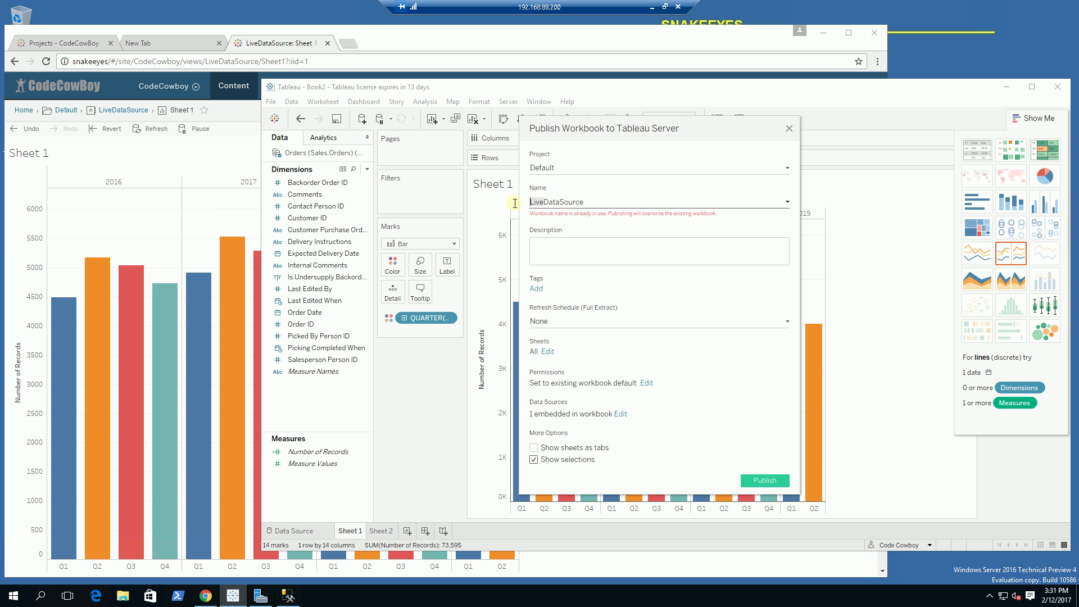
text(Extract)
- Set authentication to Allow refresh access, schedule Every 15 Minutes, then publish and confirm the database sign-in
click(619, 406)
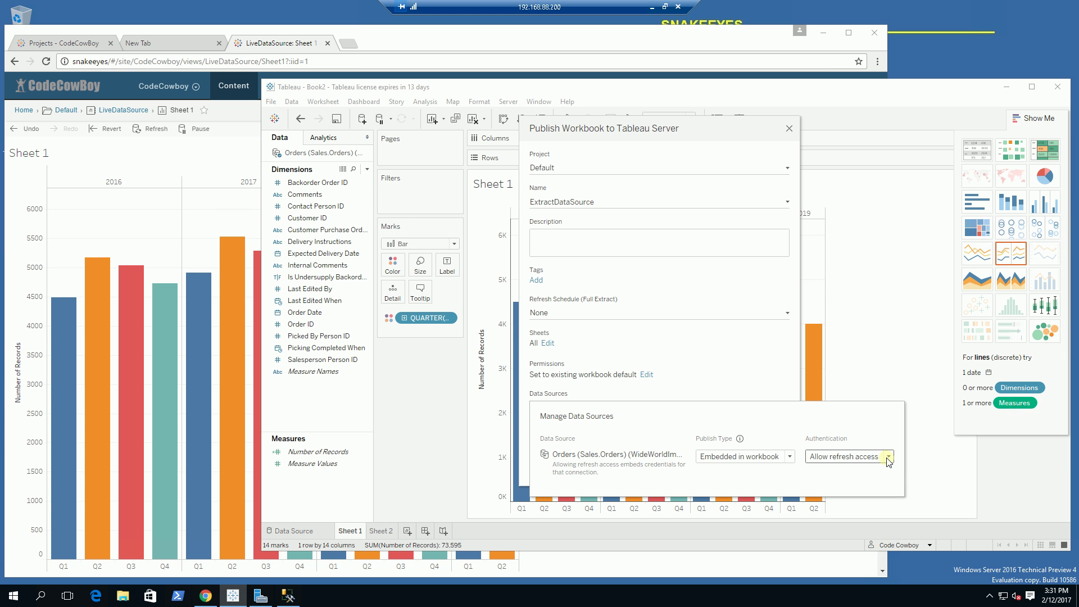
click(889, 458)
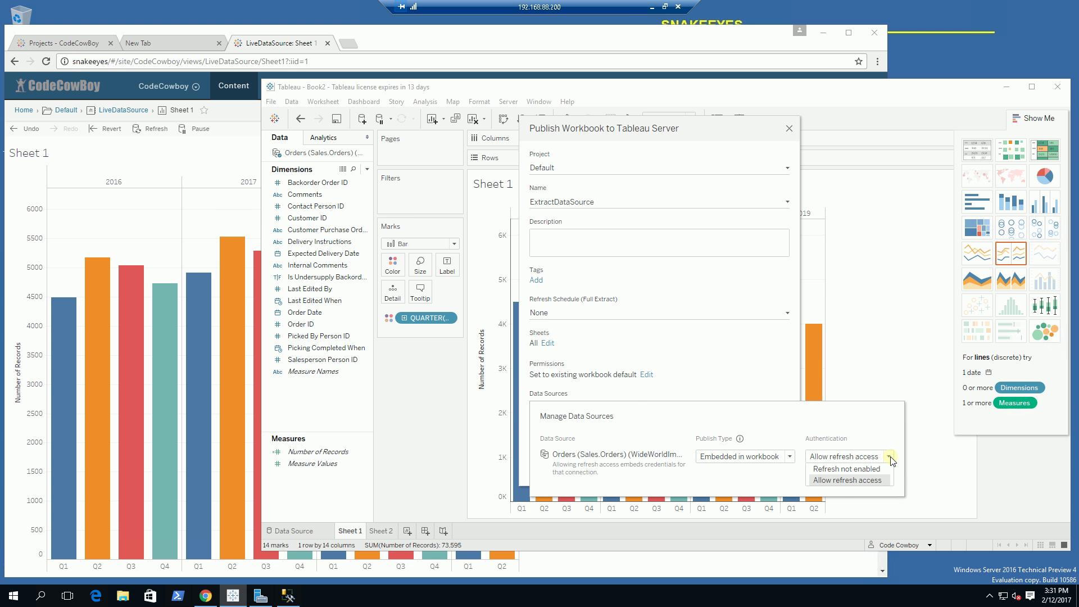
click(890, 459)
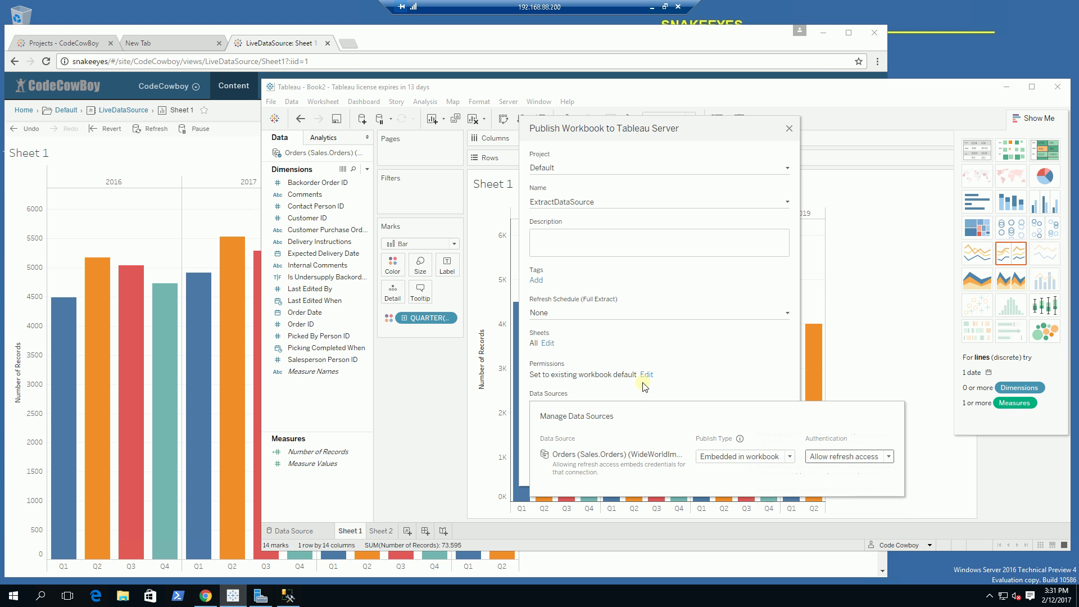
click(707, 375)
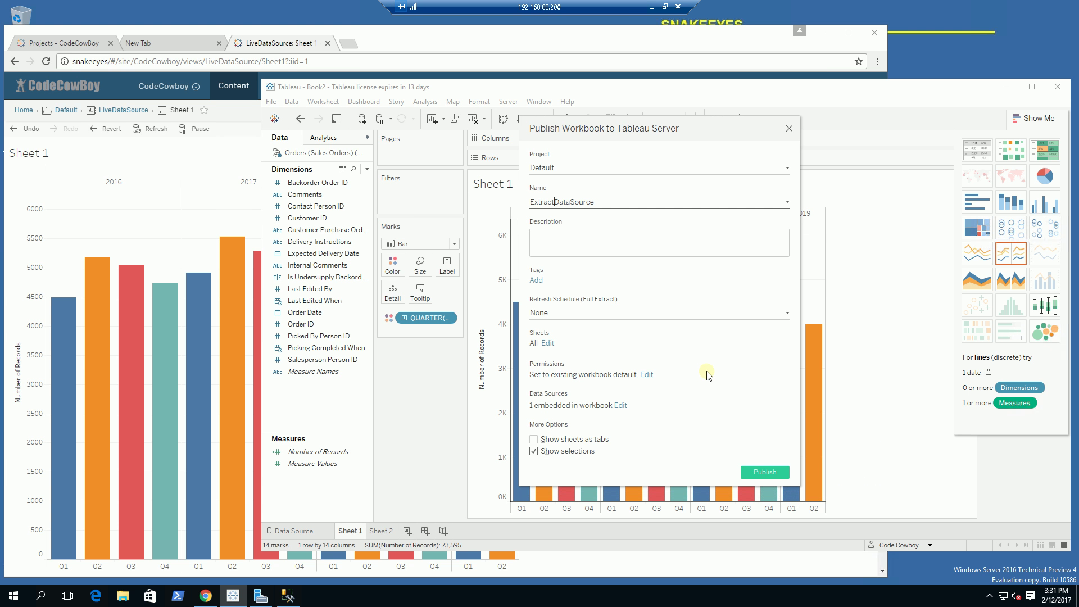
click(553, 314)
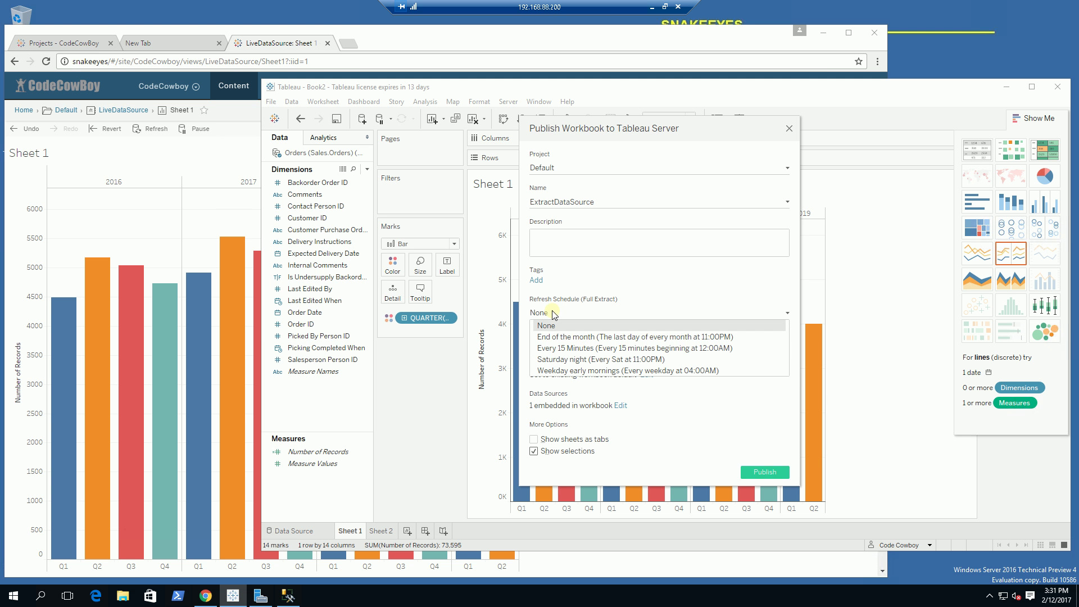
click(554, 349)
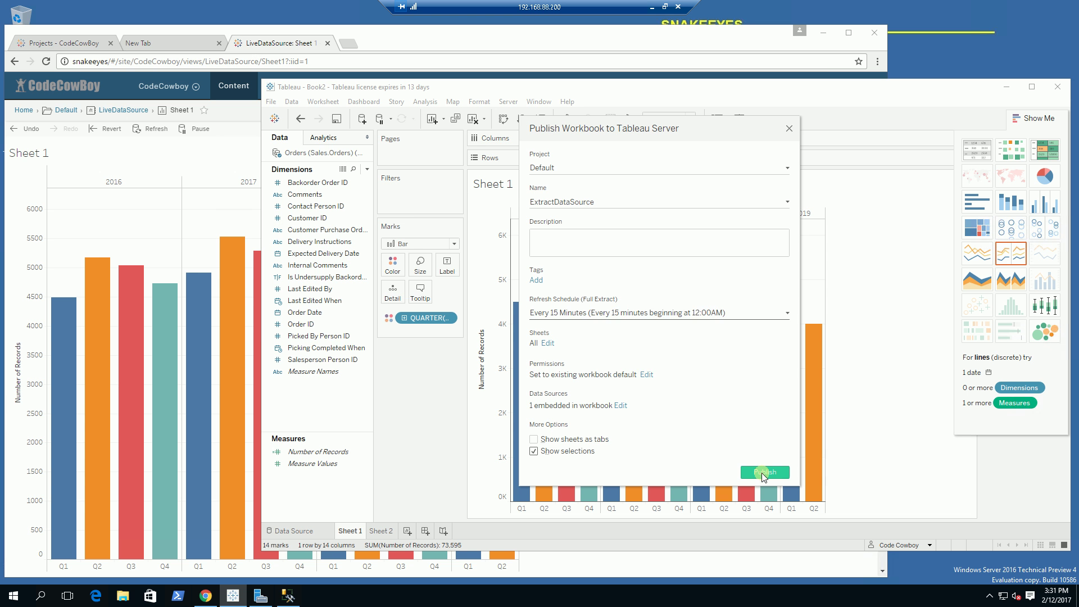
click(764, 476)
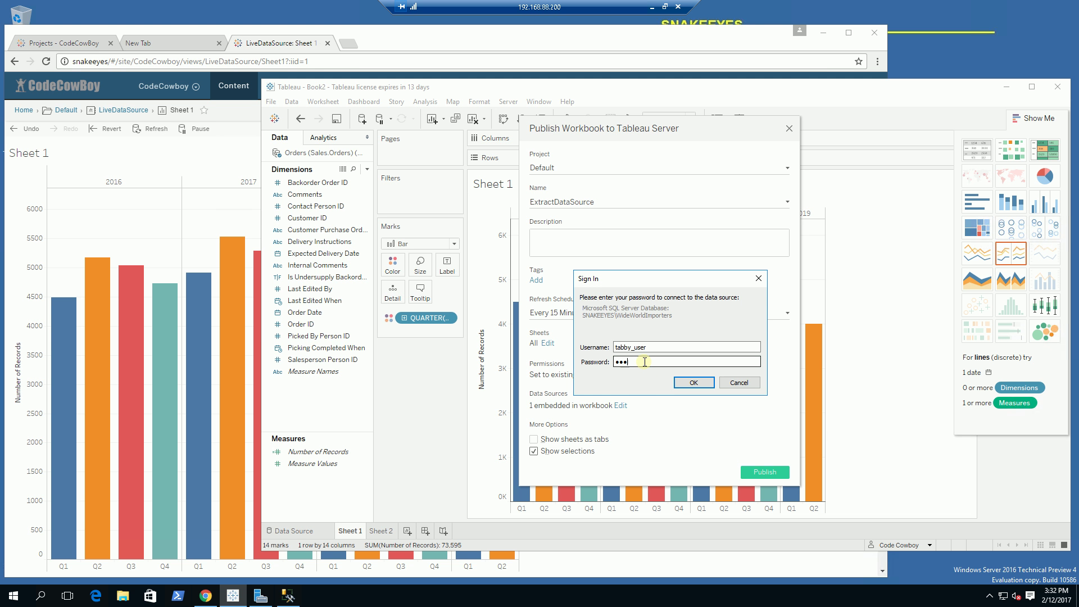
key(Return)
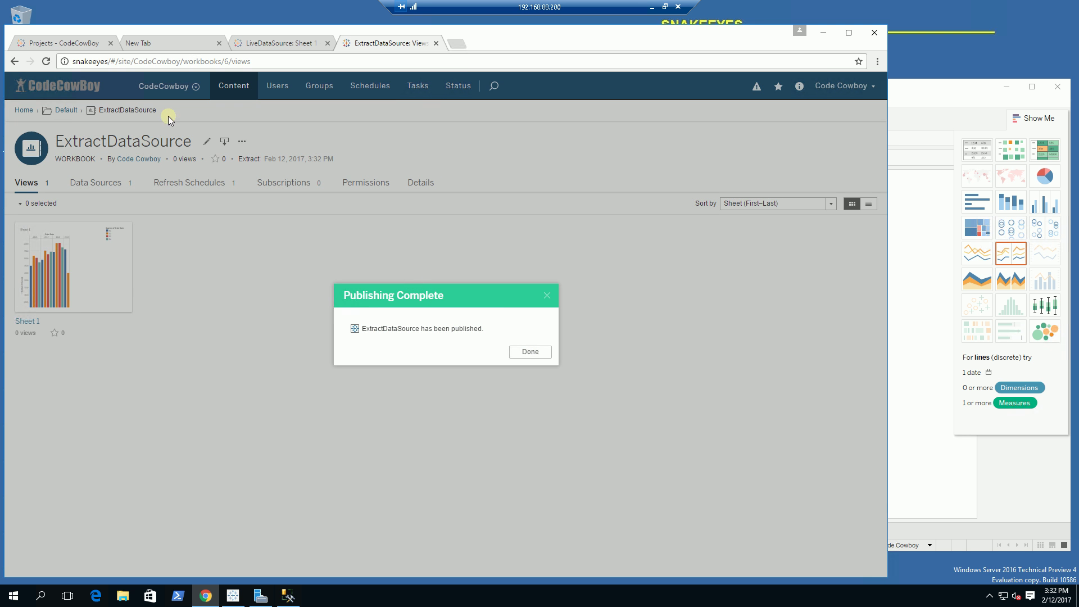
- Open ExtractDataSource's Sheet 1 on Tableau Server, showing quarterly record counts for 2016–2019
click(534, 354)
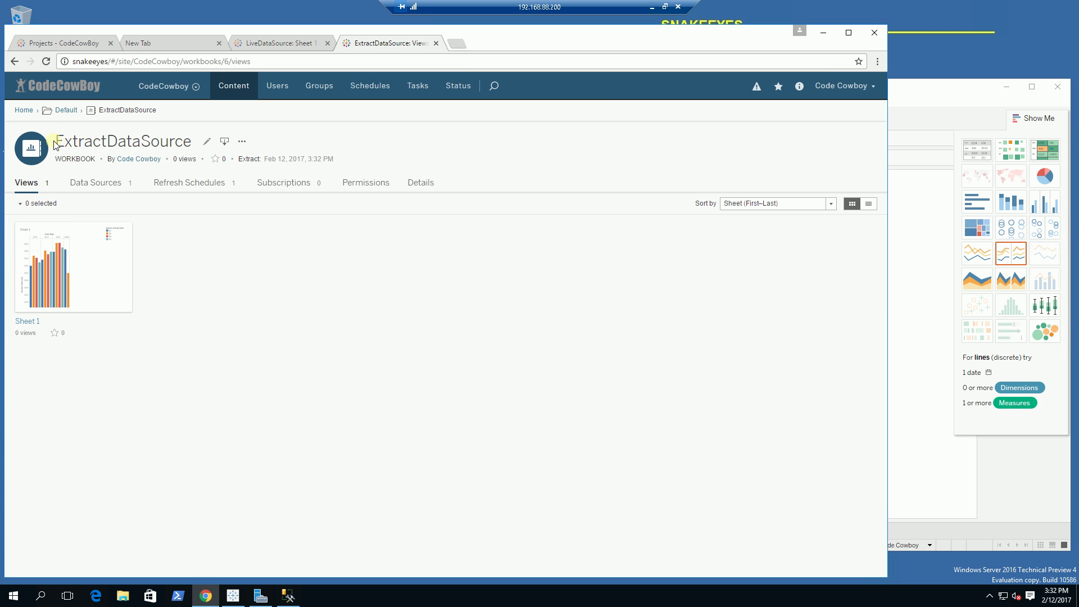
drag(56, 145, 198, 142)
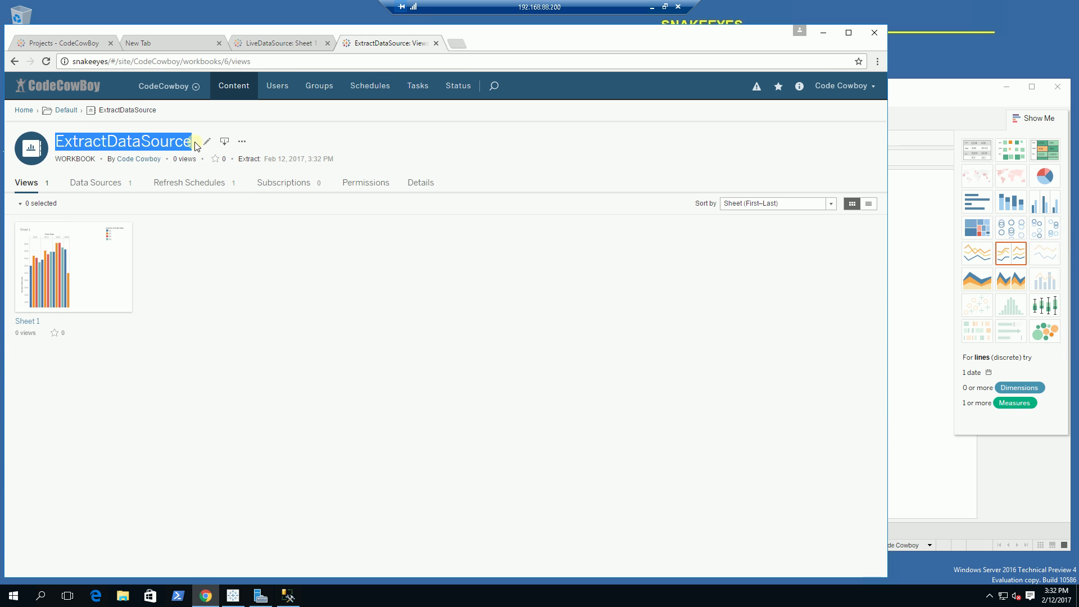
click(273, 44)
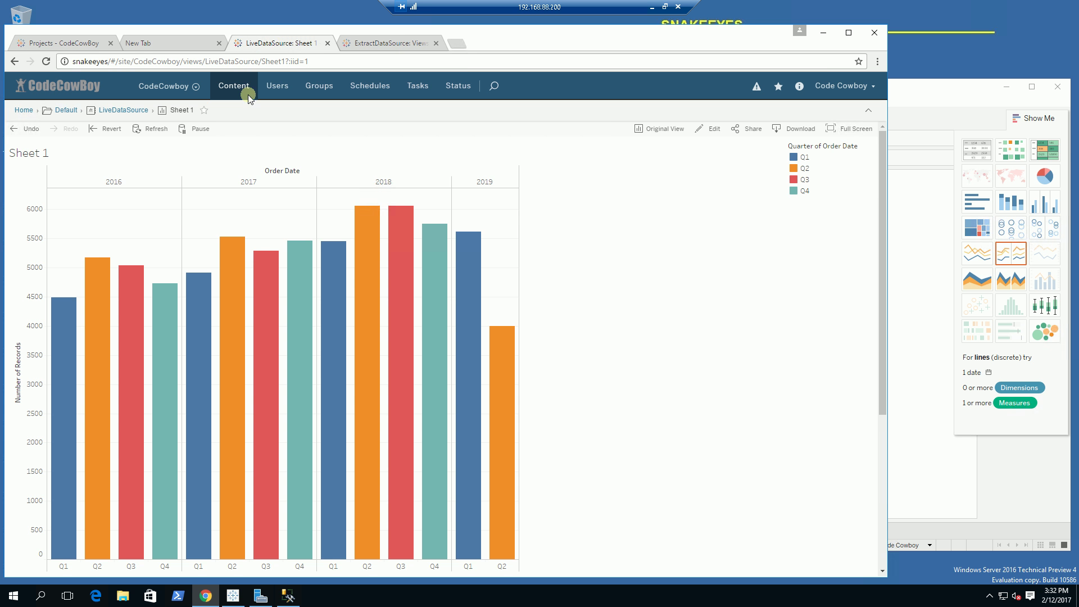
click(386, 43)
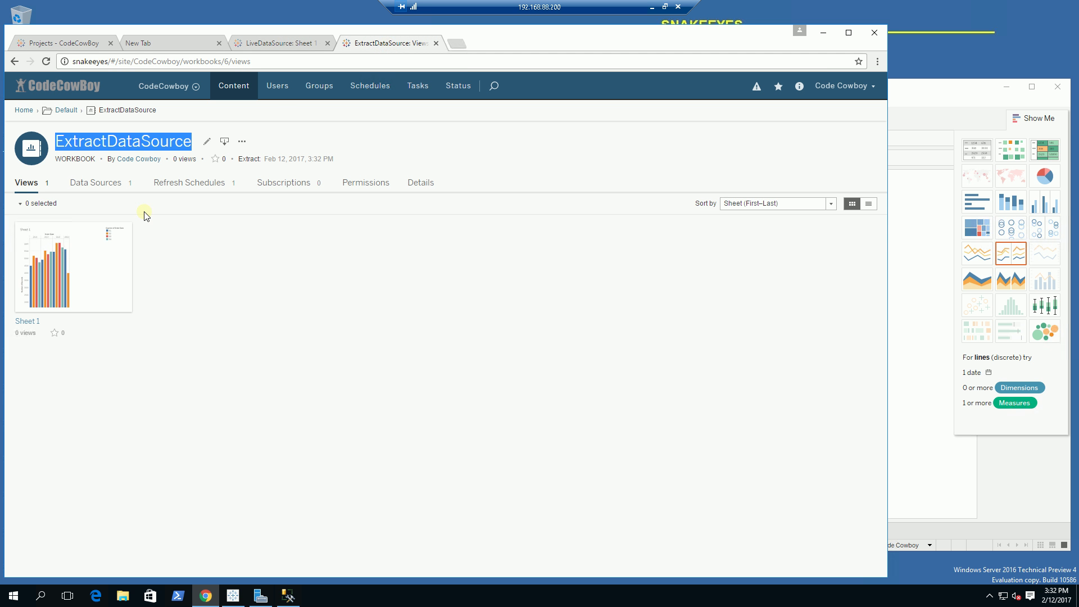
click(71, 276)
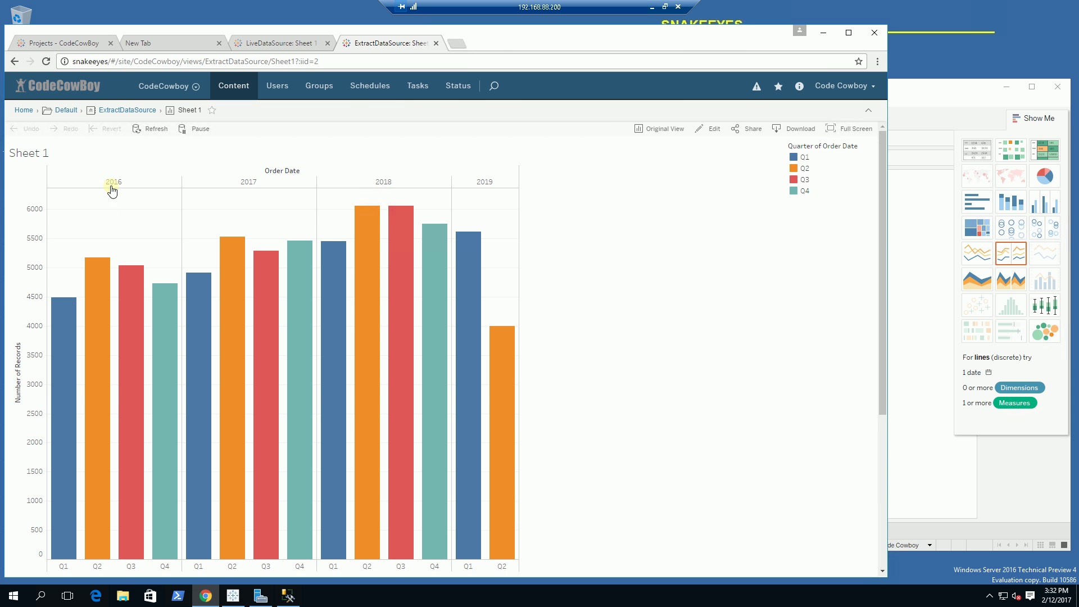
click(288, 596)
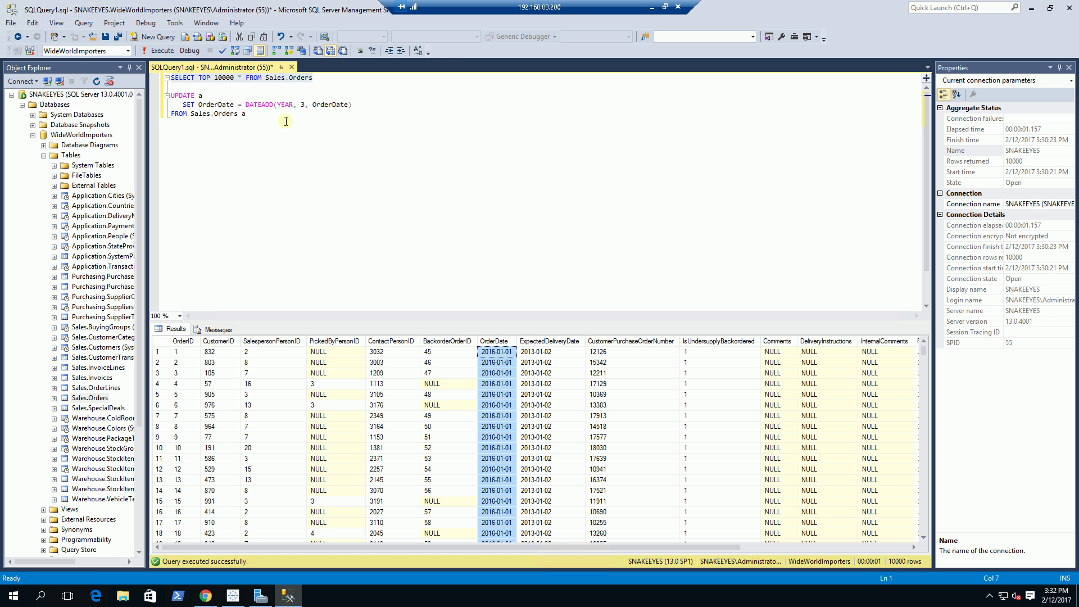
- Run the UPDATE adding 3 years to every Sales.Orders OrderDate, affecting 73,595 rows
click(301, 104)
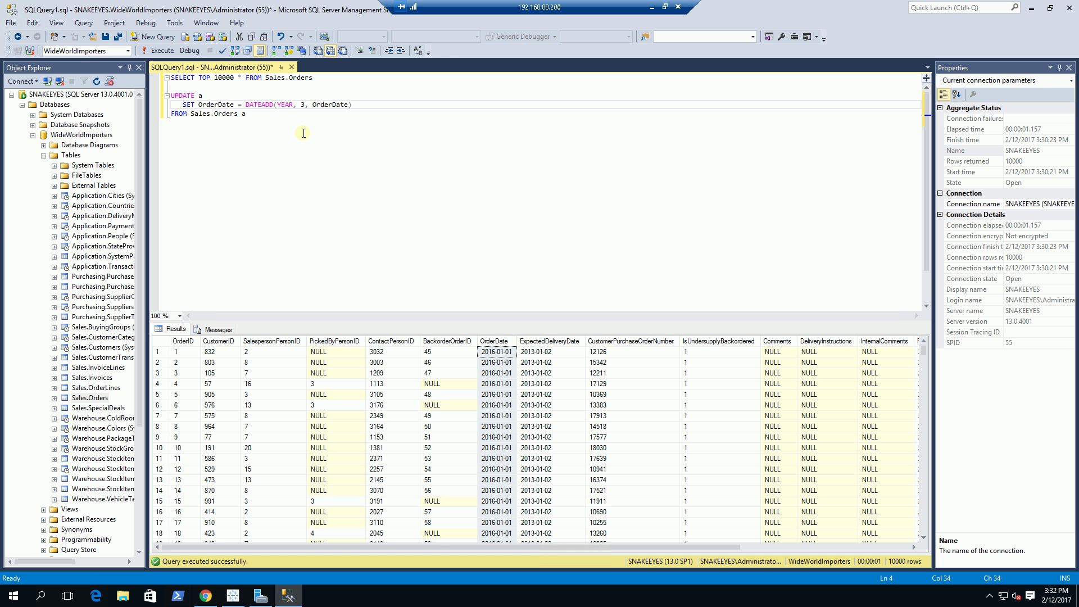
key(Up)
key(Up)
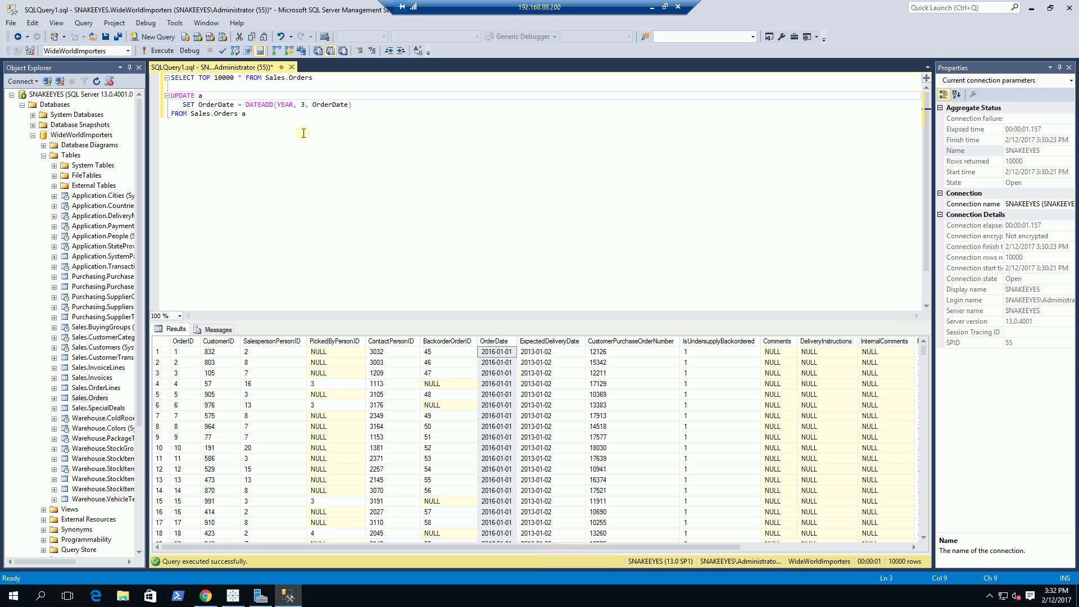
key(Down)
key(Home)
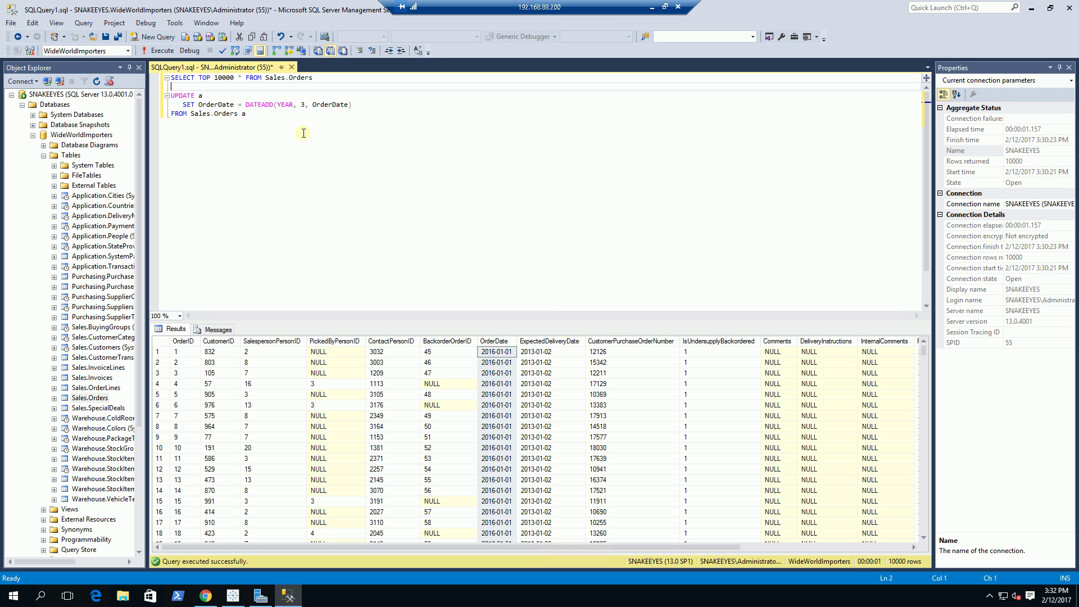
key(shift+Down)
key(shift+Down)
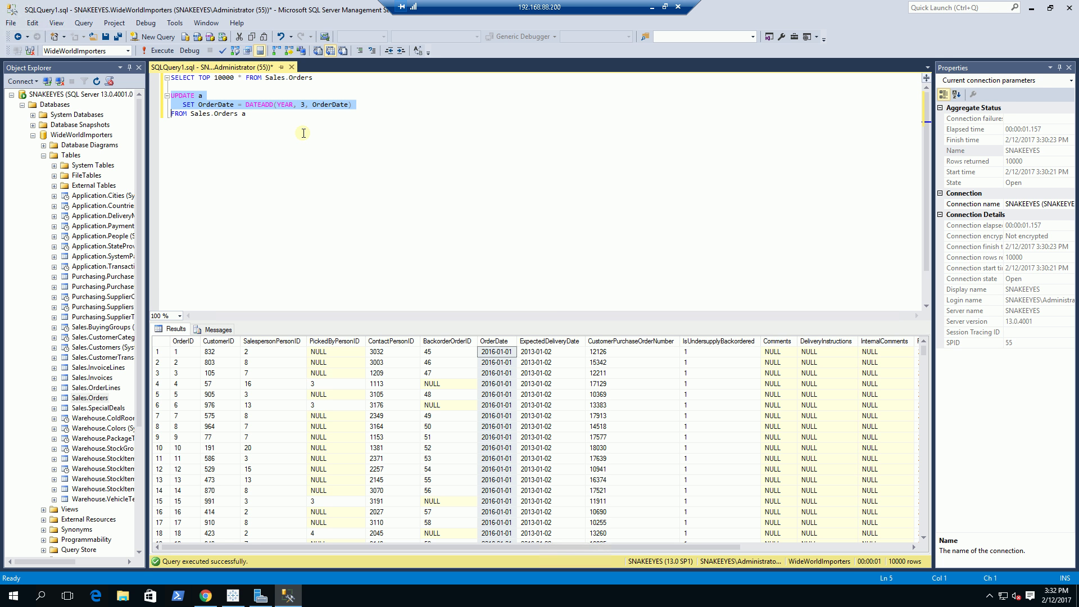
key(shift+End)
key(F5)
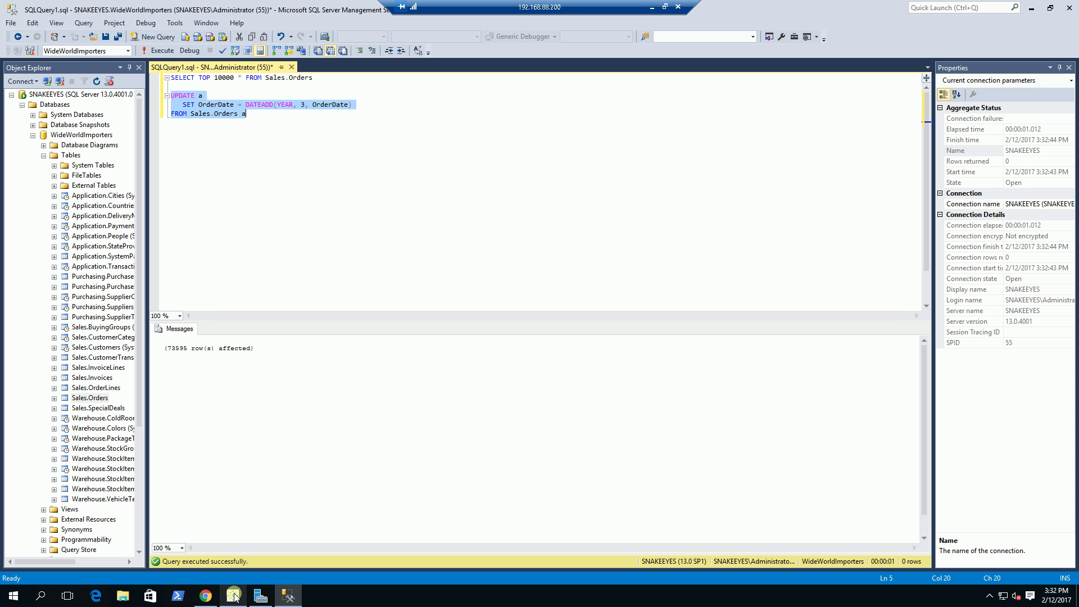
click(1032, 9)
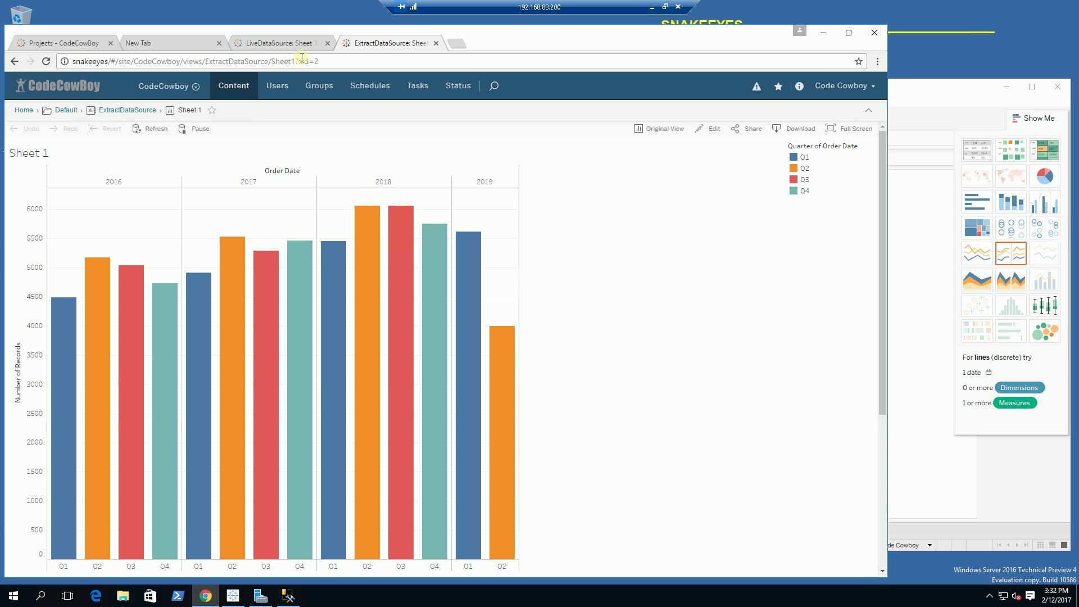
- Refresh the LiveDataSource view (now 2019–2022) and the ExtractDataSource view (still 2016–2019)
click(278, 43)
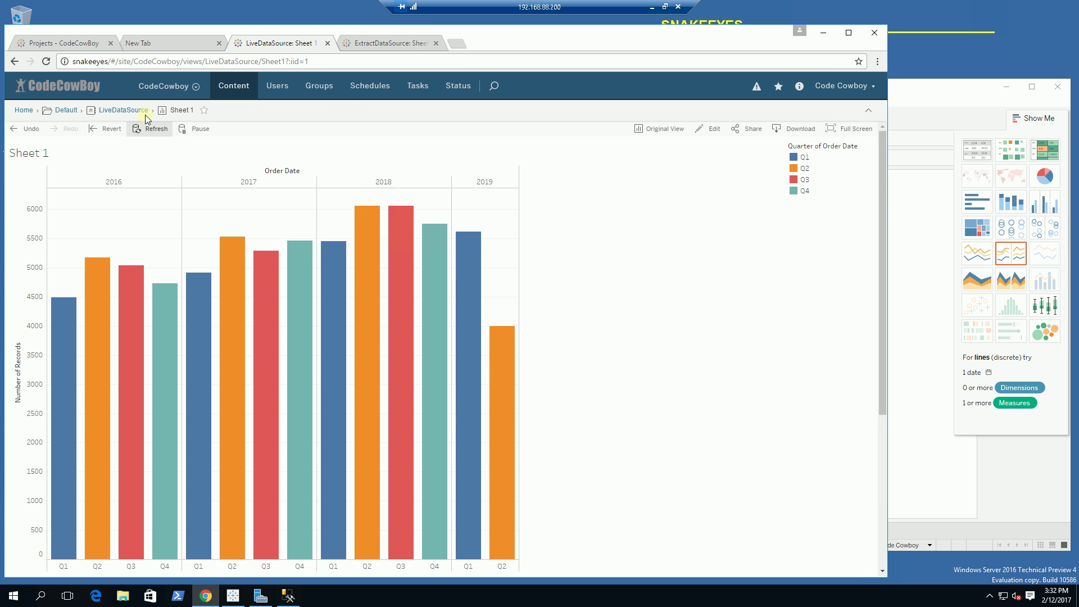
click(153, 131)
click(396, 43)
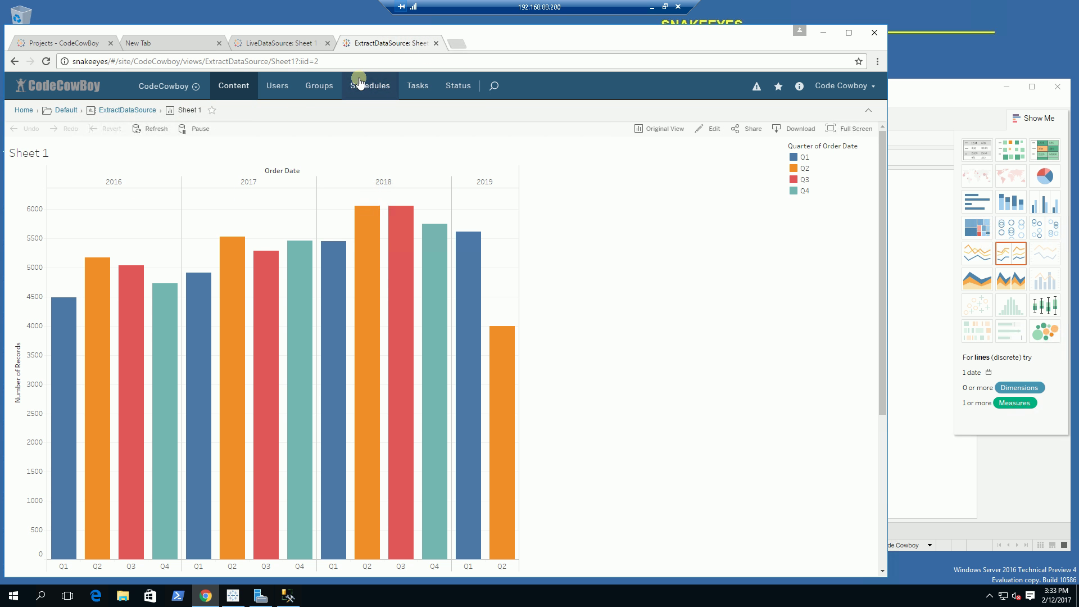
click(153, 131)
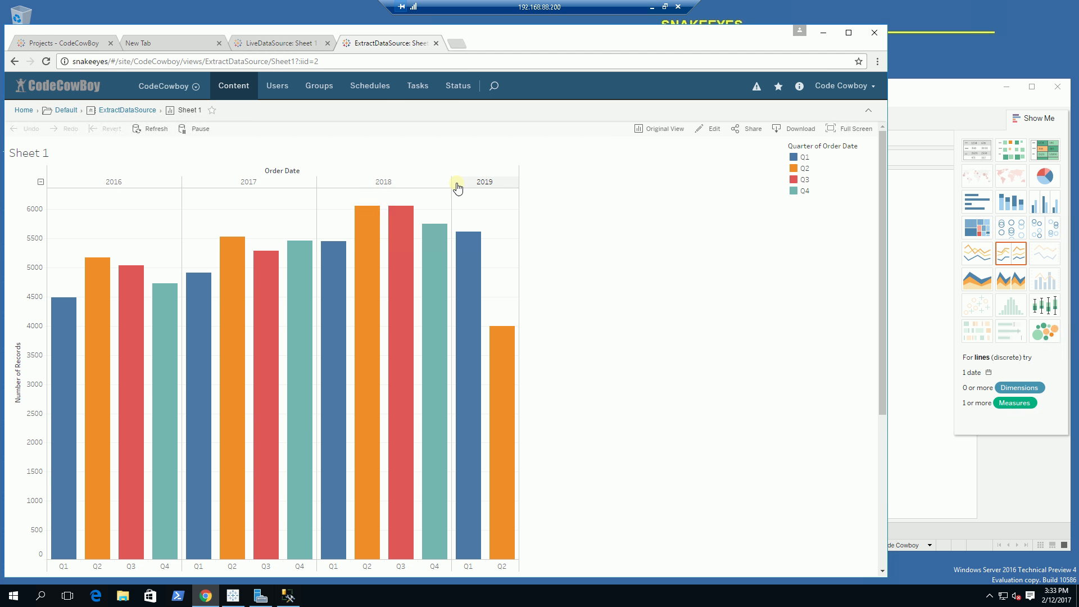
- Run the Every 15 Minutes schedule's extract tasks immediately
click(369, 87)
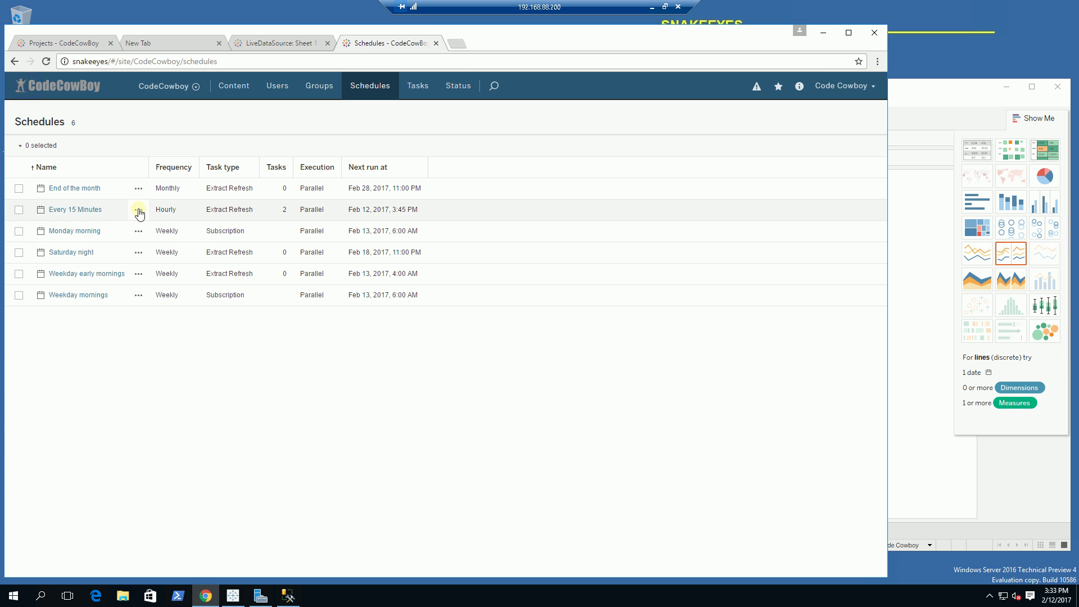
click(139, 214)
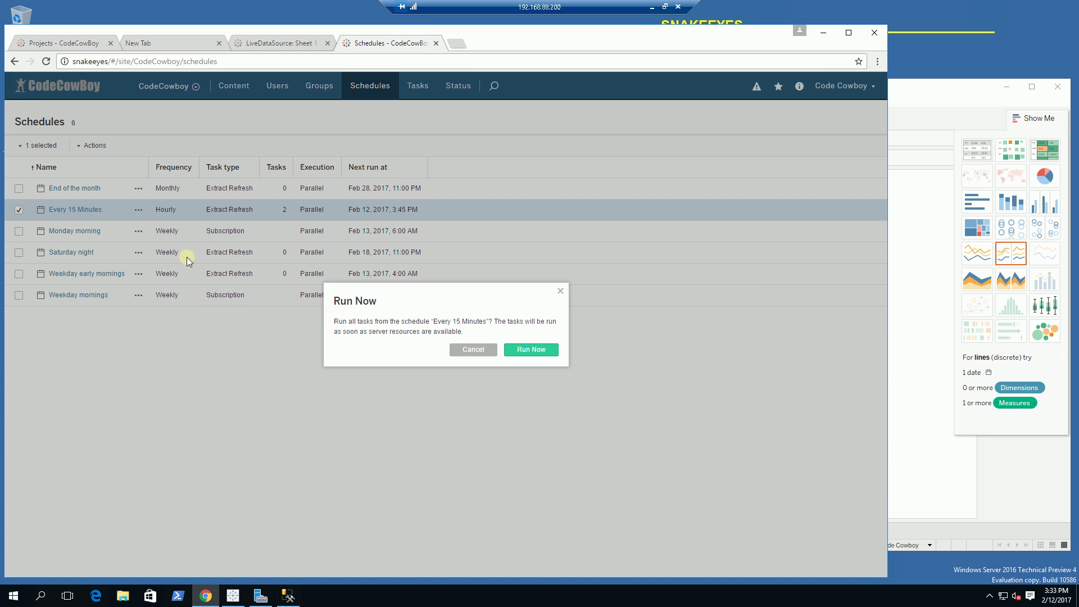
click(513, 352)
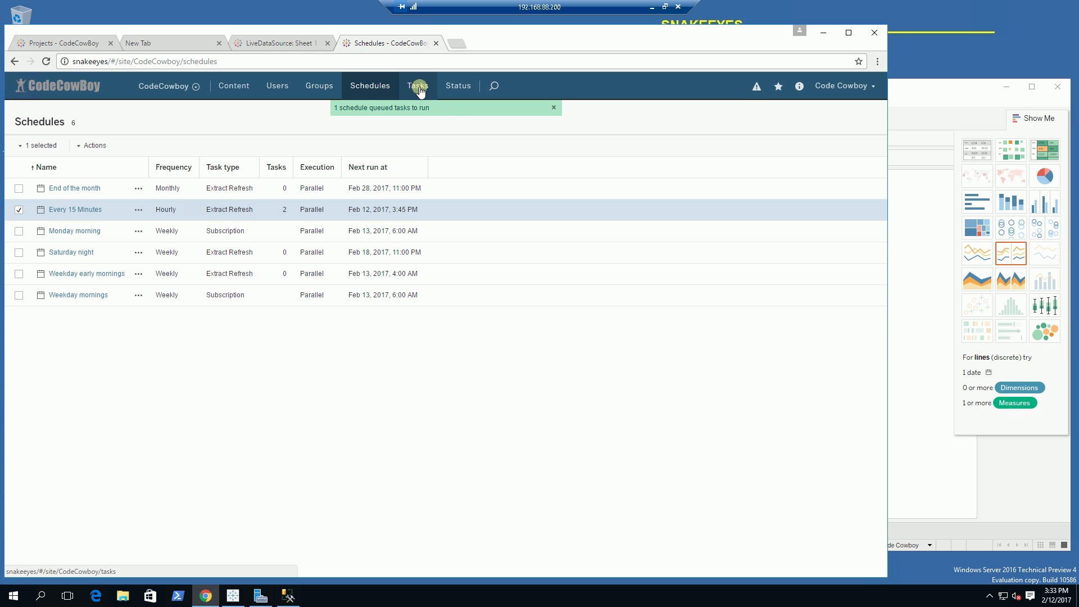
- Check Background Tasks for Extracts after a reload, now reporting 18 successful refreshes
click(460, 90)
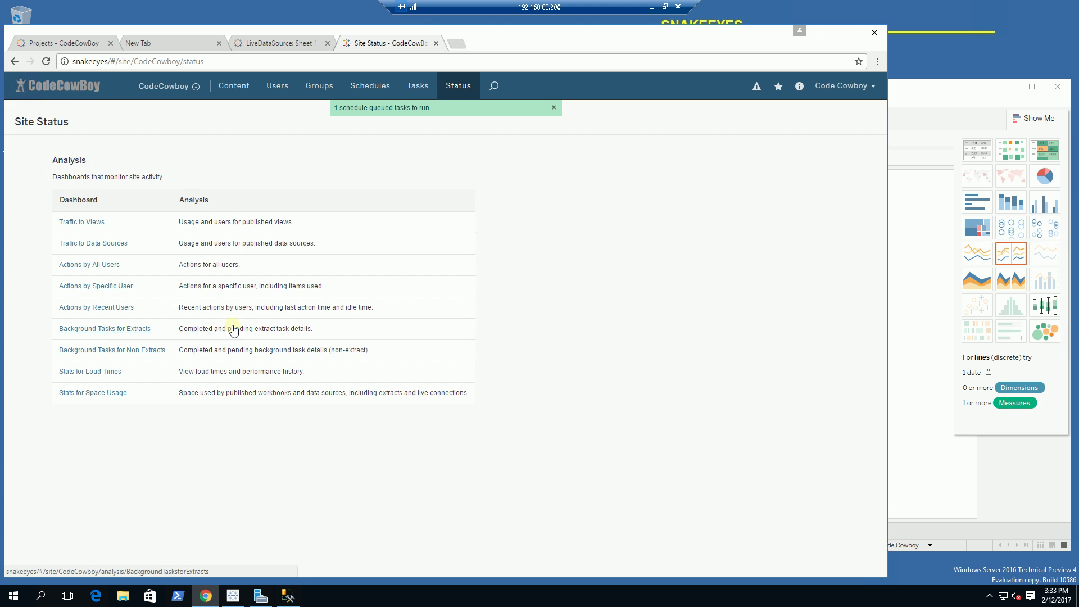
click(134, 327)
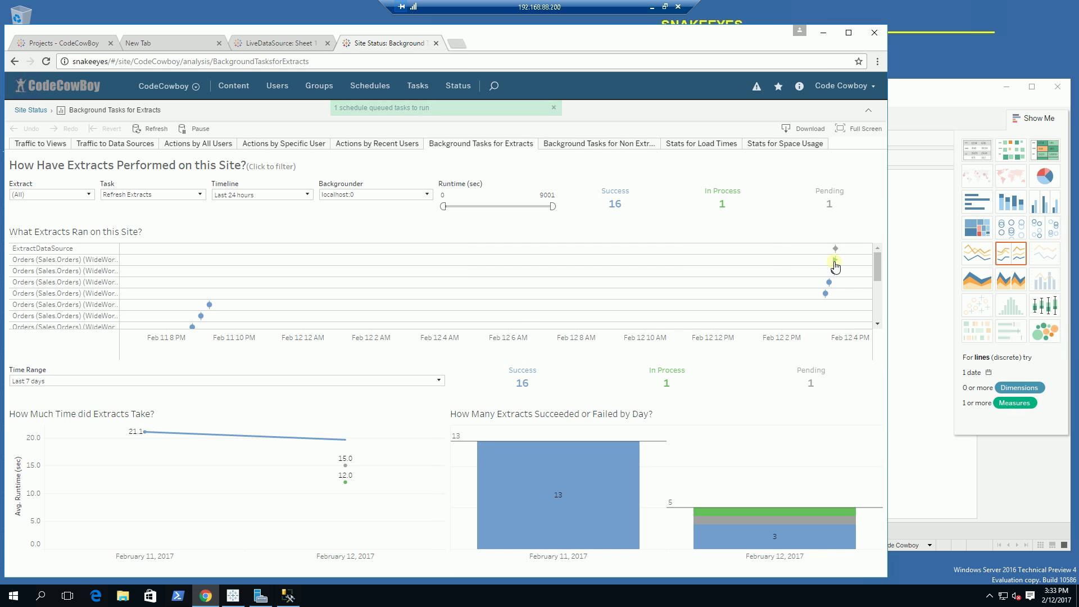
mouse_move(835, 260)
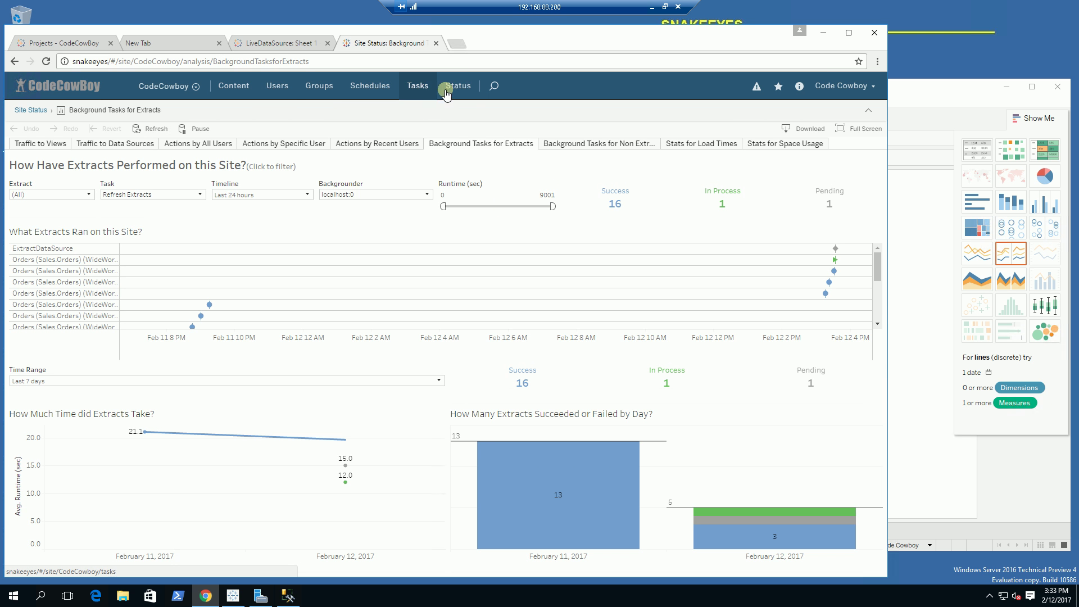
click(45, 62)
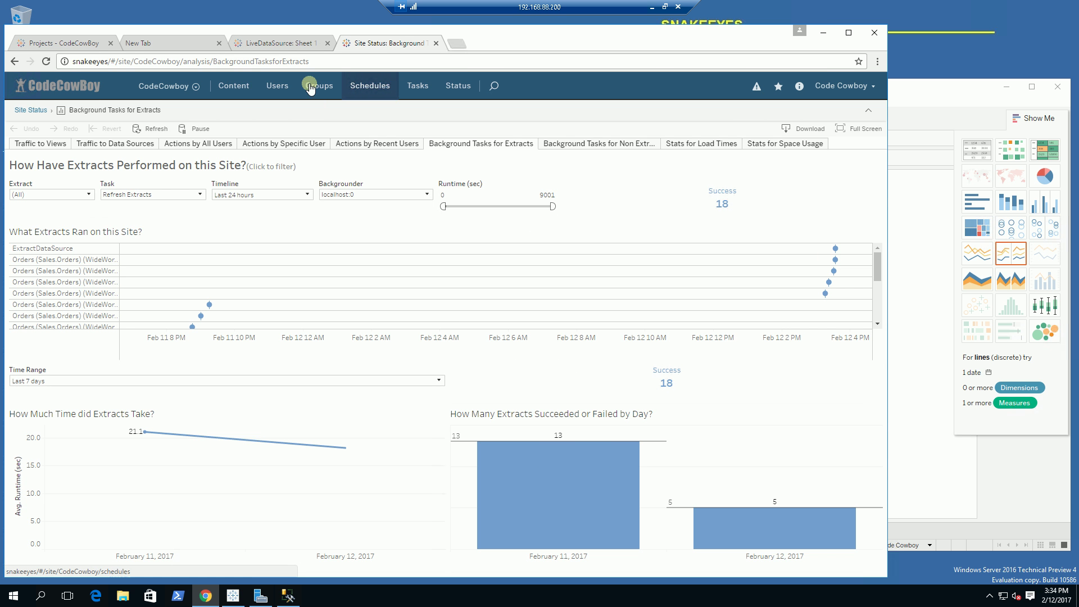
- Reopen Sheet 1 of the Default project's ExtractDataSource workbook, now charting 2019–2022
click(234, 89)
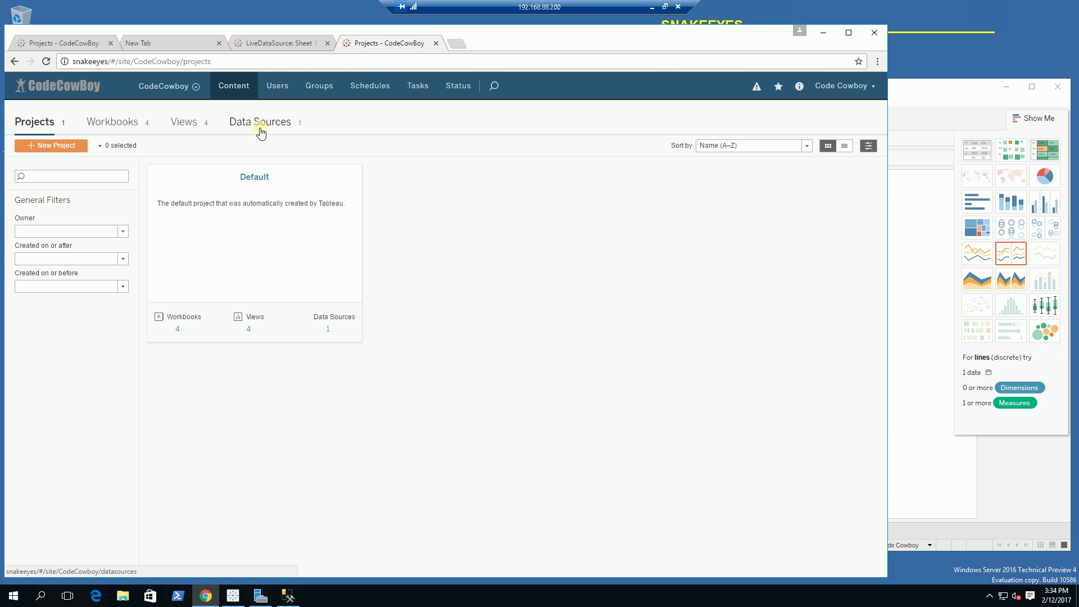
click(272, 193)
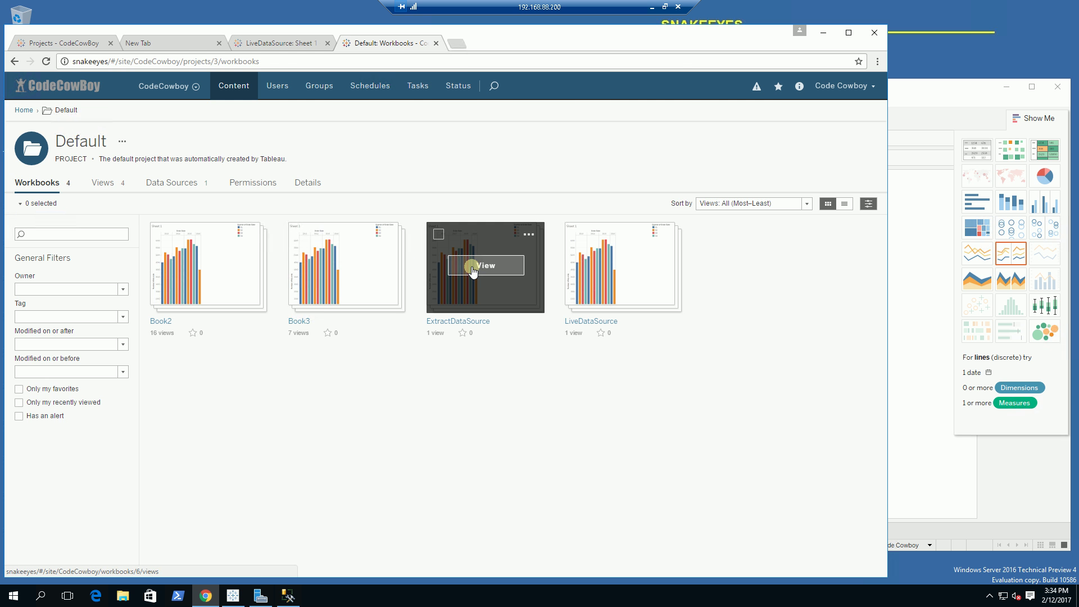
click(472, 269)
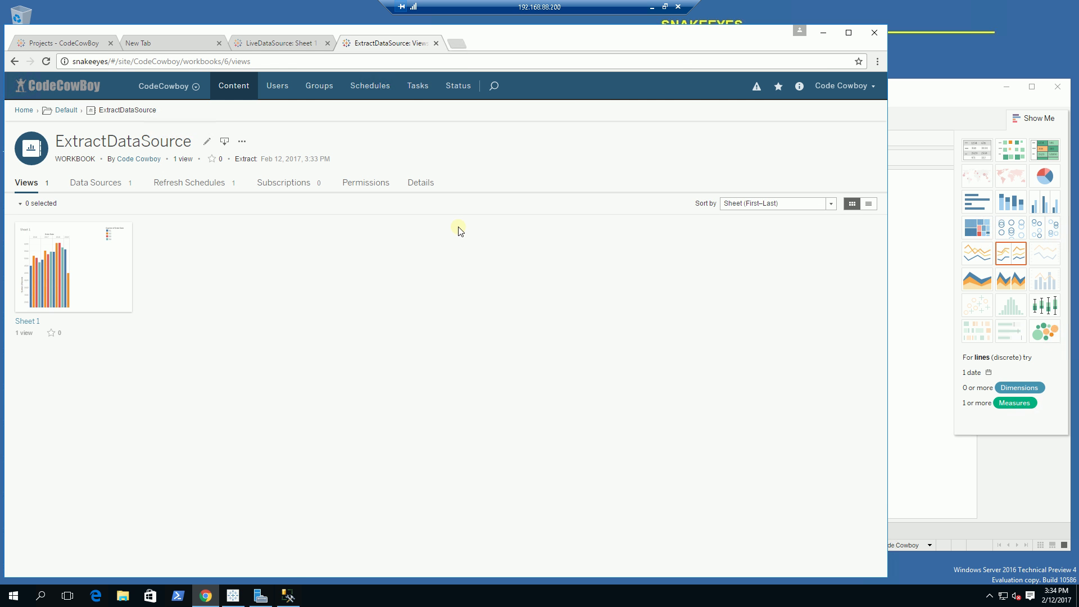
click(62, 259)
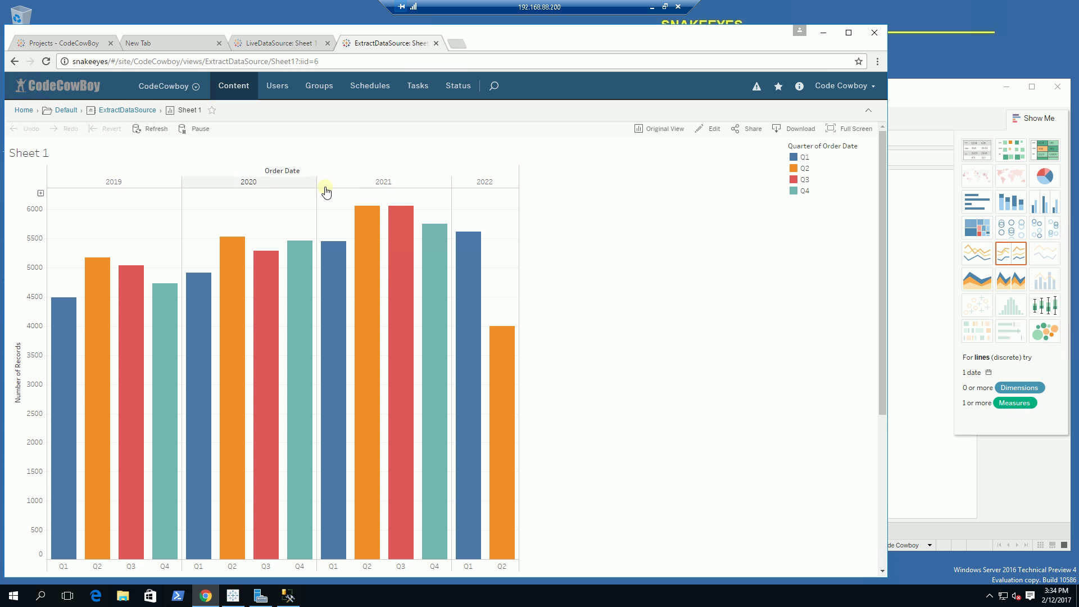
- Compare it with the LiveDataSource view, which shows the same 2019–2022 years
click(284, 44)
click(387, 43)
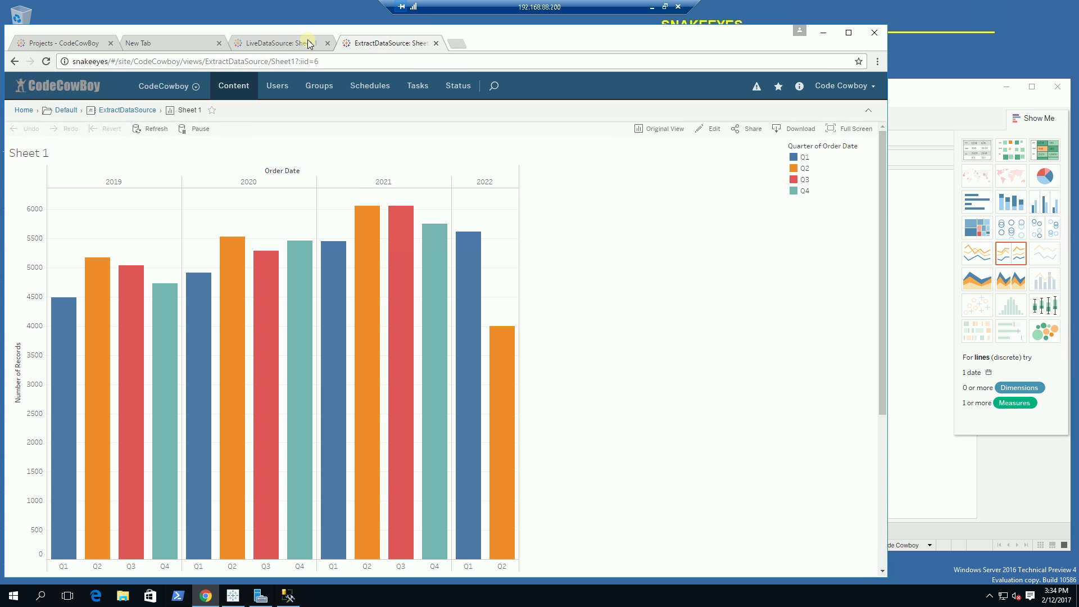
click(285, 43)
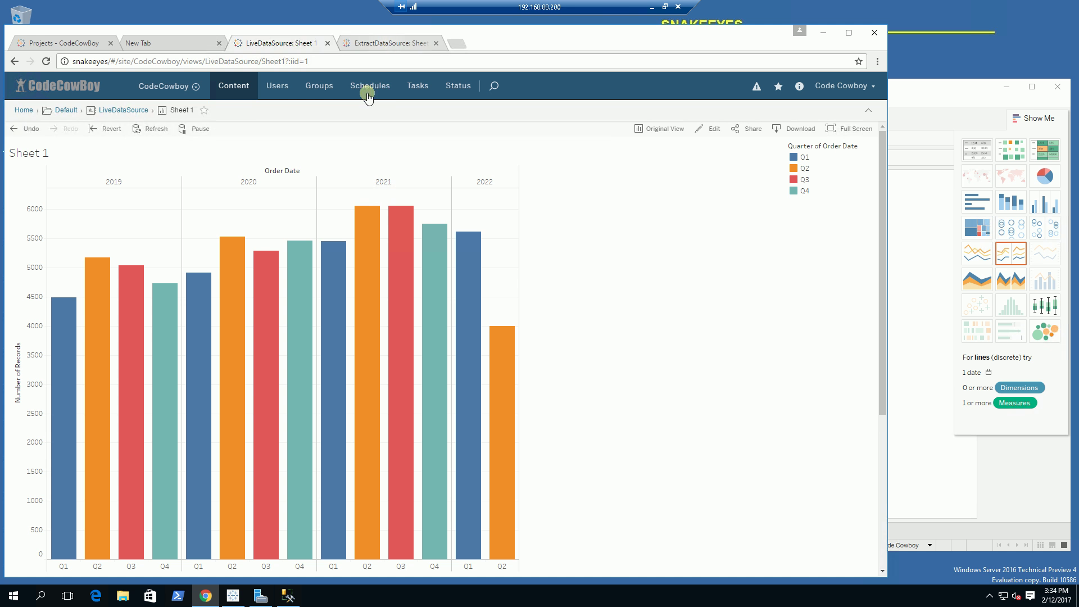
key(ctrl+Tab)
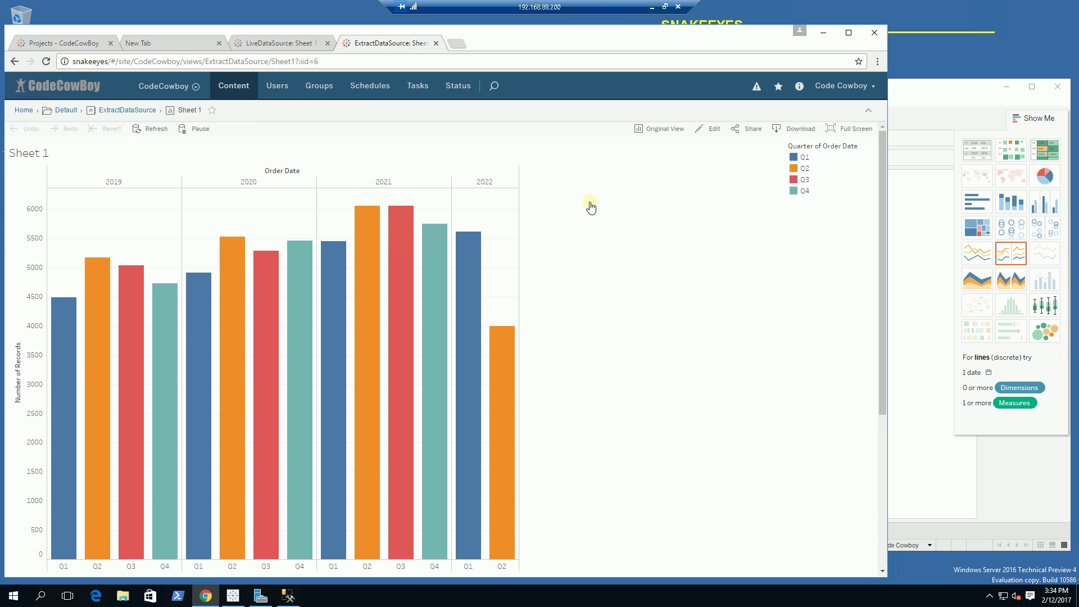